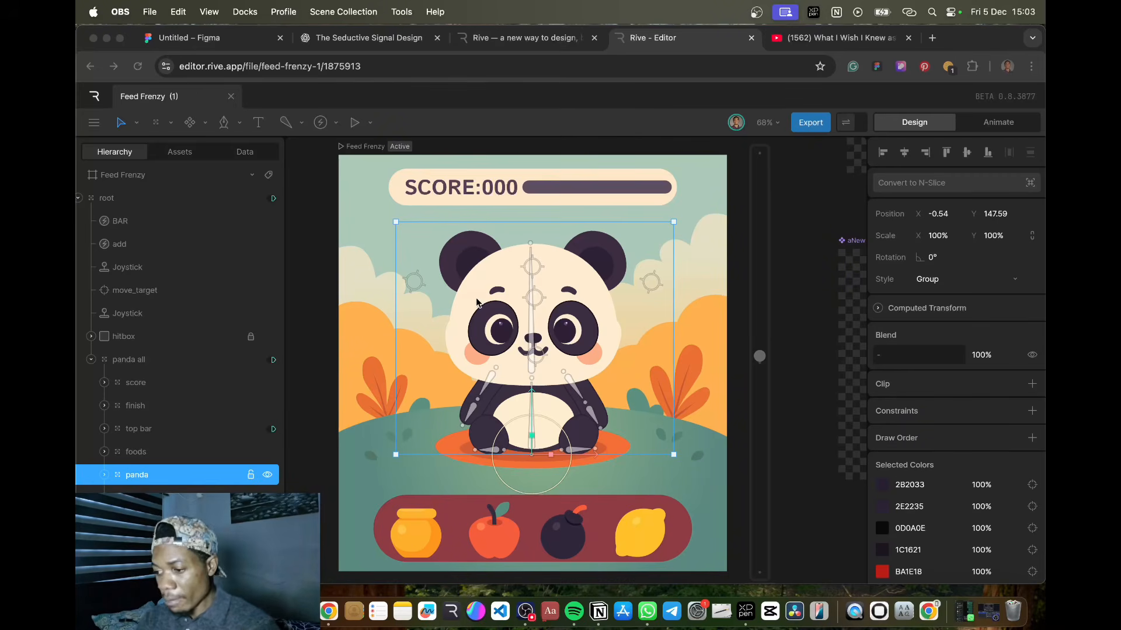
# Tilt the panda to test its rig, rotating the body bone to about -87° and the head bone to about 5.5°.
pyautogui.click(531, 420)
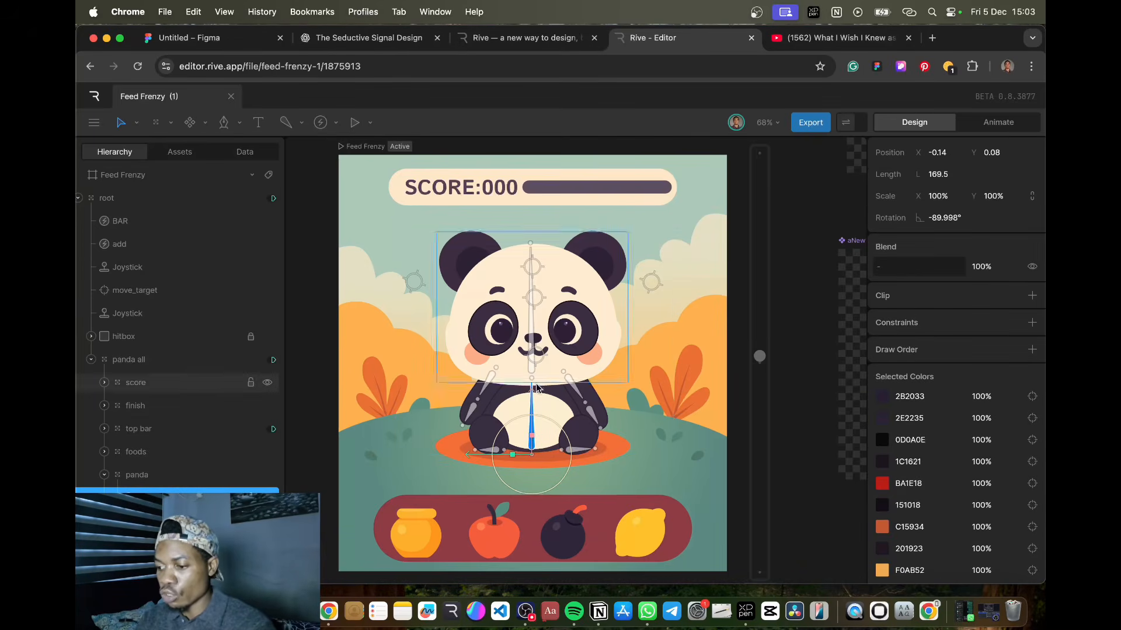
pyautogui.moveTo(523, 421); pyautogui.dragTo(526, 416)
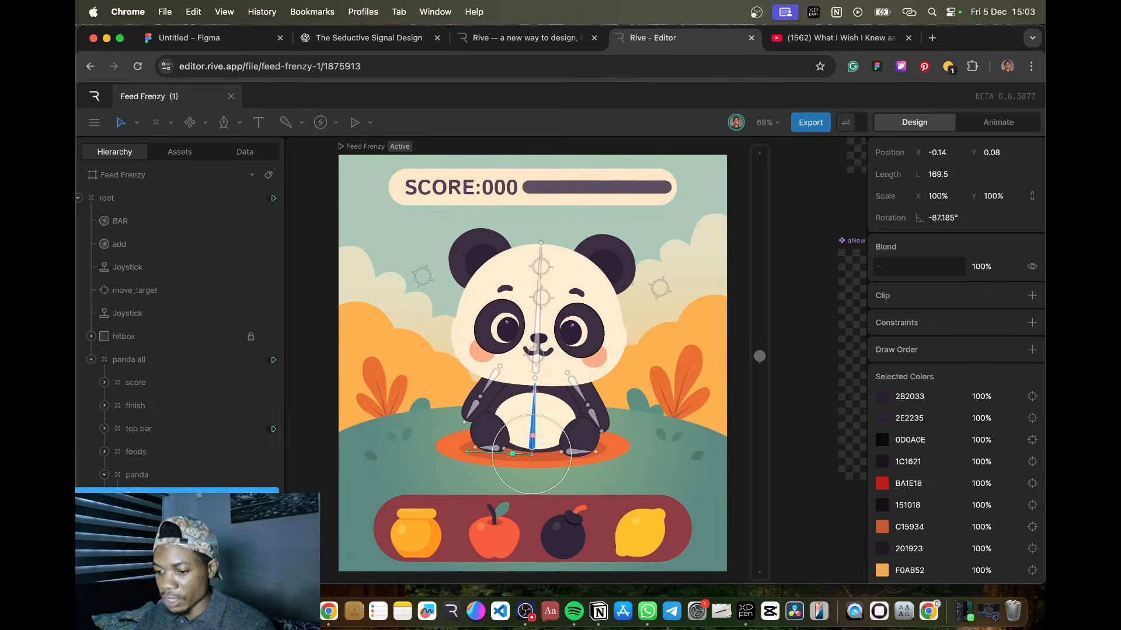
pyautogui.scroll(-3, 188, 416)
pyautogui.click(169, 370)
pyautogui.moveTo(515, 350)
pyautogui.mouseDown()
pyautogui.moveTo(505, 355)
pyautogui.moveTo(515, 351)
pyautogui.mouseUp()
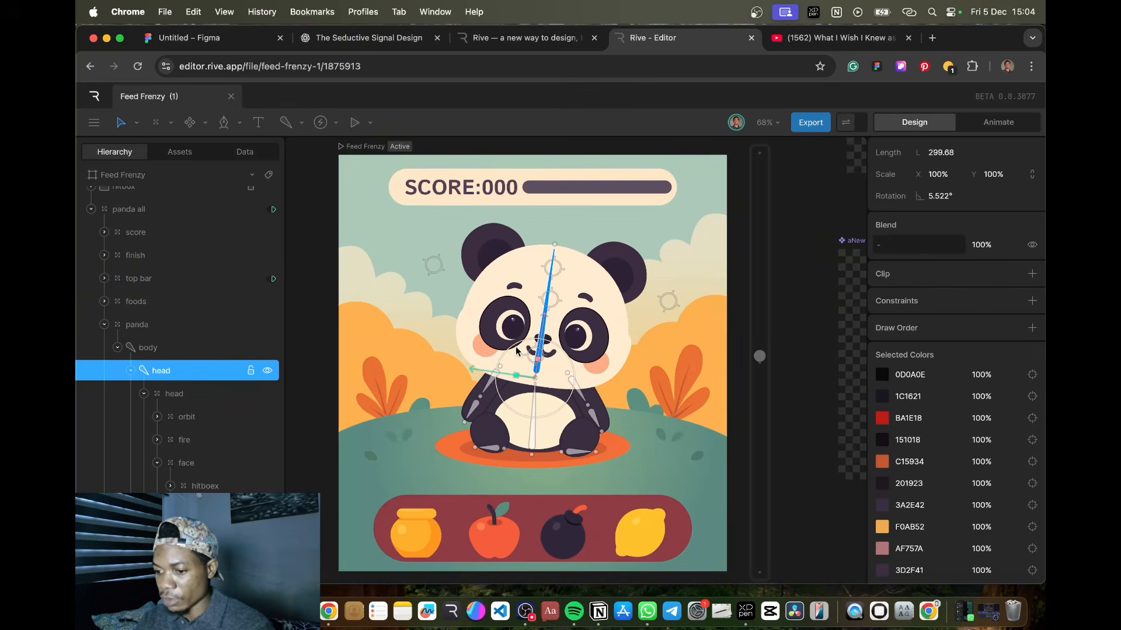
# Collapse the head bone's contents and swing the panda's r_hand bone outward to about 138° to test the arm.
pyautogui.click(130, 371)
pyautogui.click(157, 395)
pyautogui.click(170, 444)
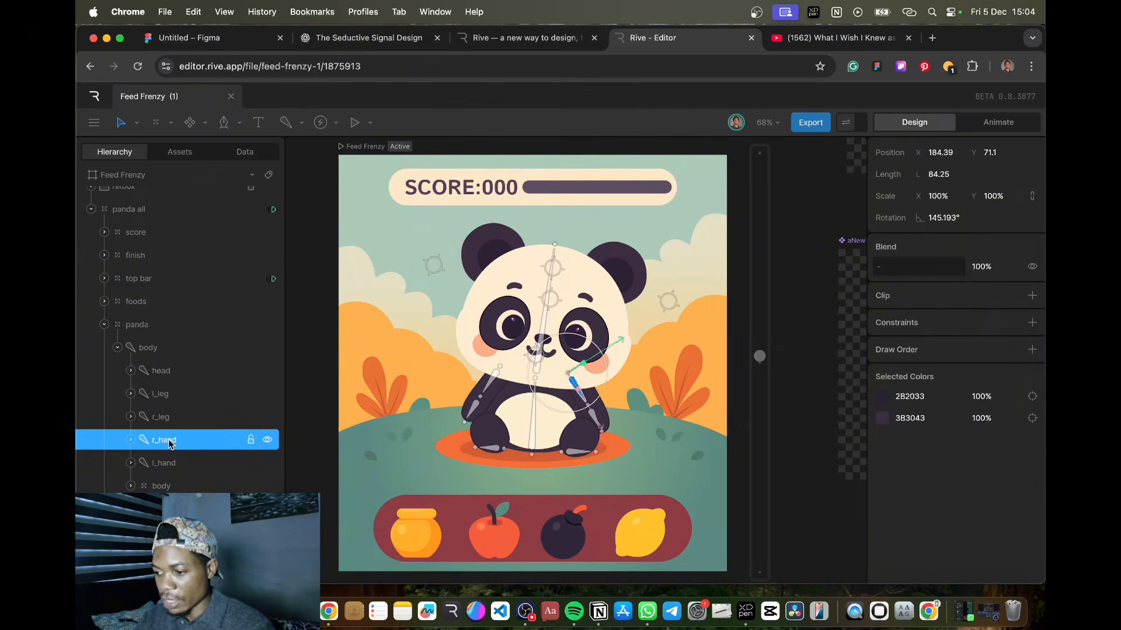
pyautogui.moveTo(526, 386); pyautogui.dragTo(528, 390)
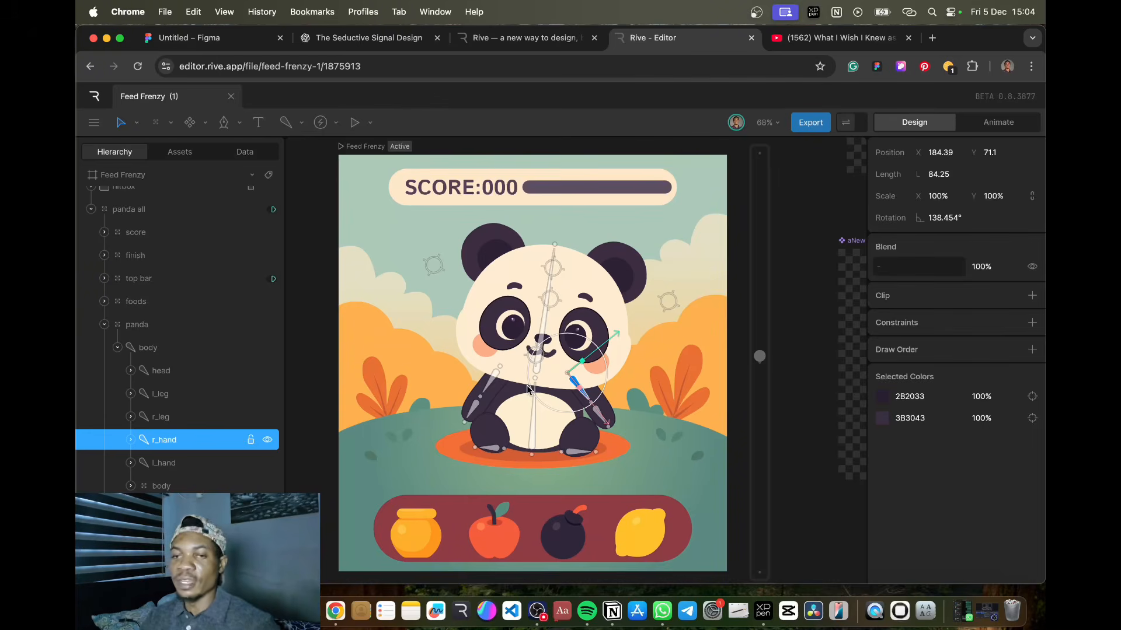
pyautogui.moveTo(527, 390); pyautogui.dragTo(575, 412)
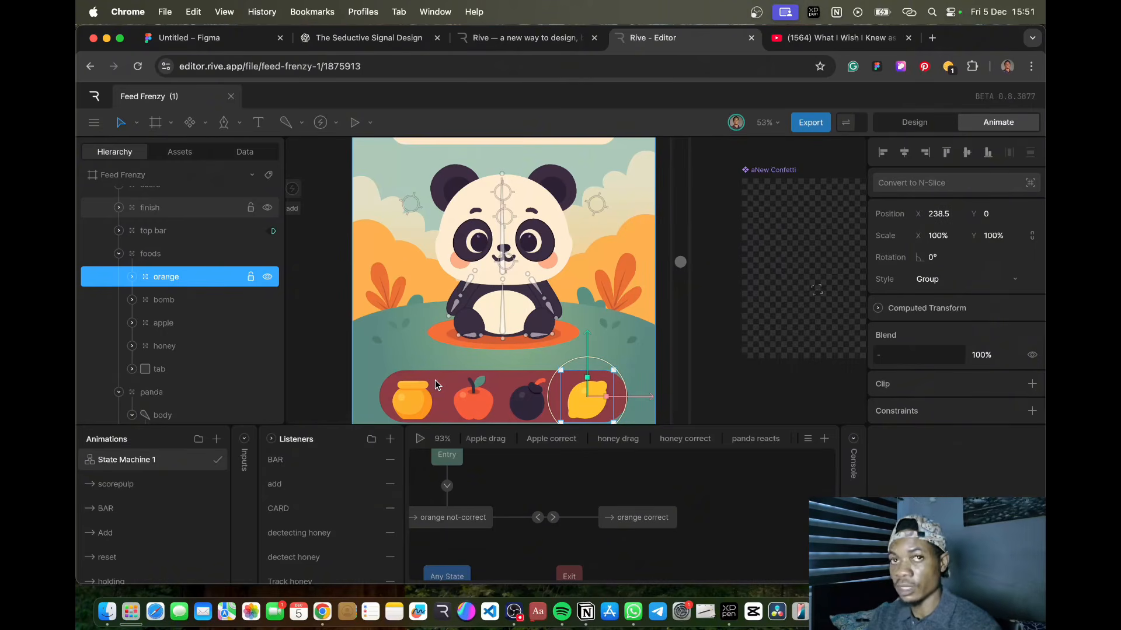
# Examine the tracking and detection rectangles inside the orange, bomb and apple groups under foods, comparing Track orange with dectect orange.
pyautogui.click(130, 278)
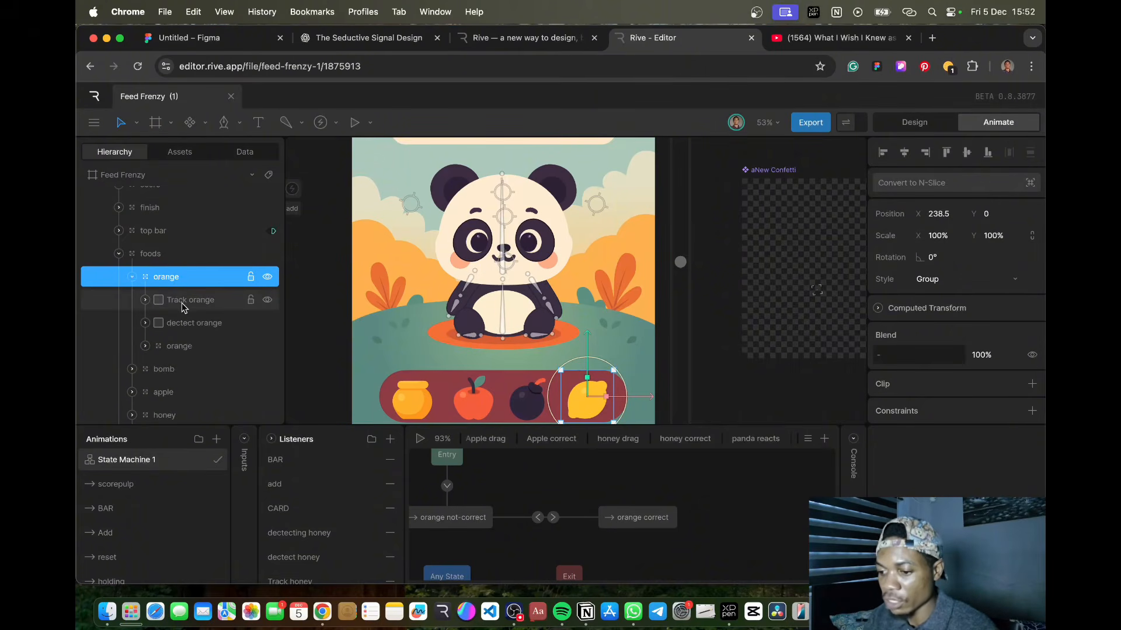
pyautogui.click(195, 330)
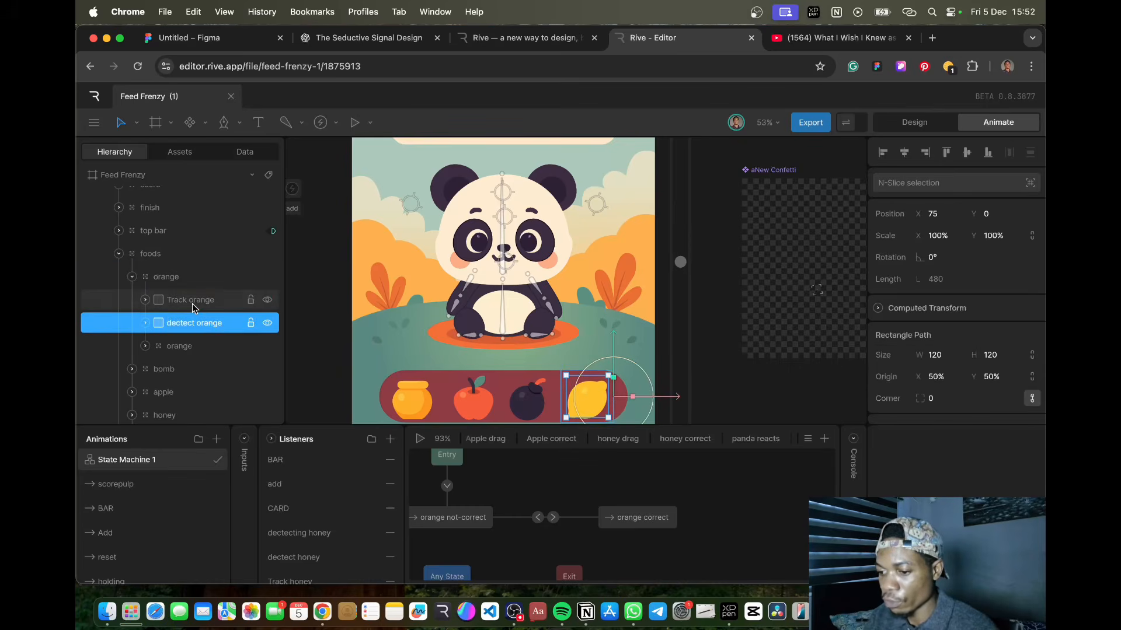
pyautogui.click(195, 302)
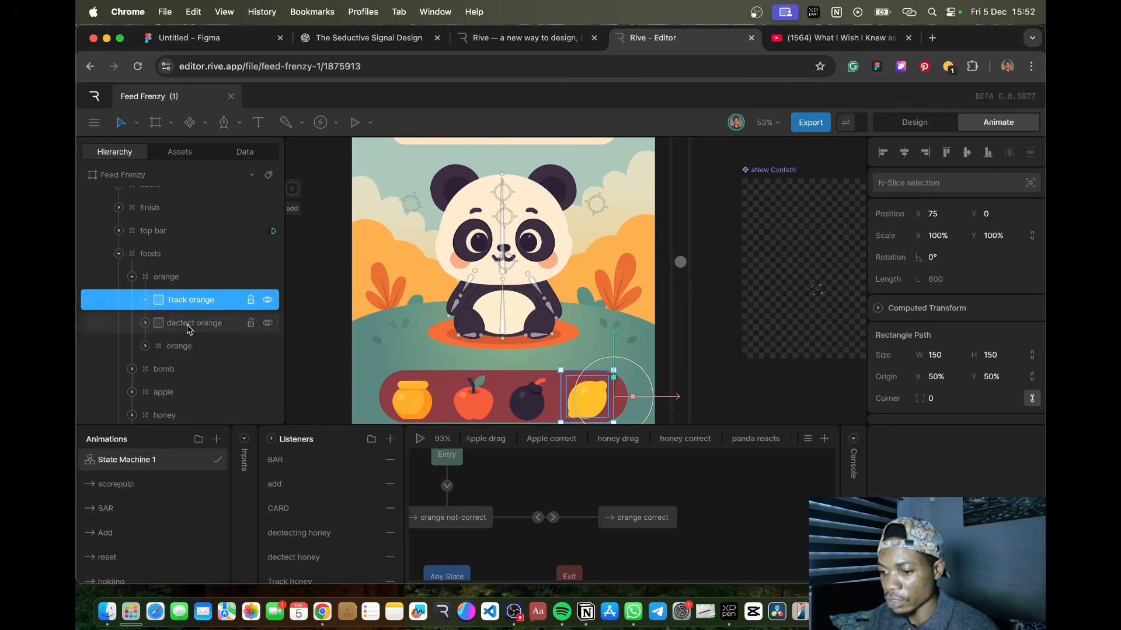
pyautogui.click(190, 328)
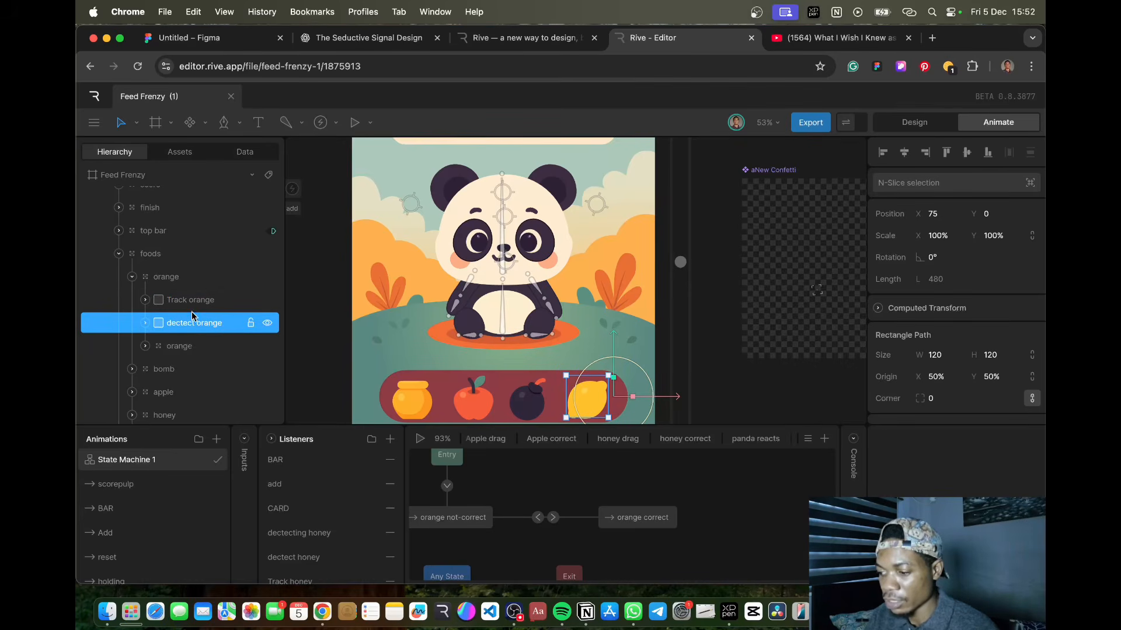
pyautogui.click(193, 305)
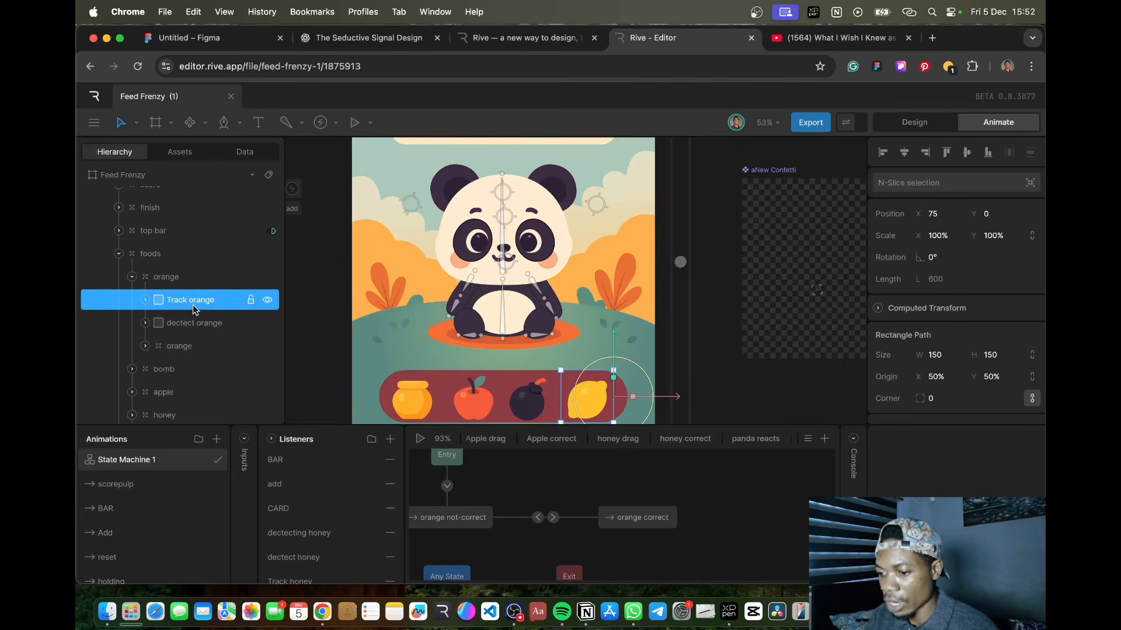
pyautogui.click(131, 277)
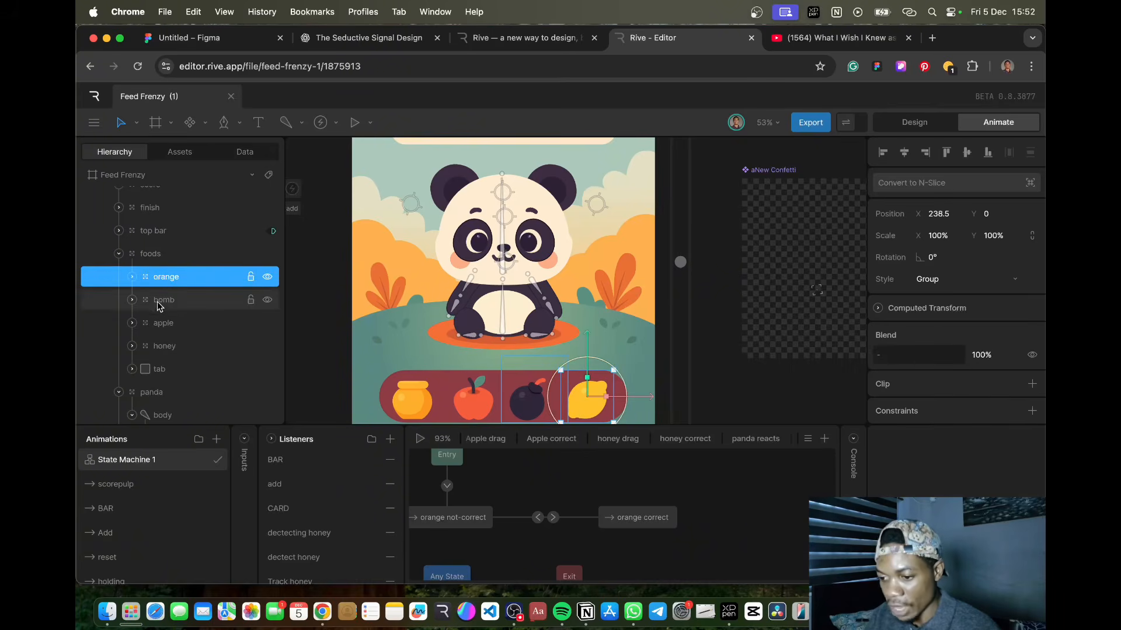
pyautogui.click(132, 301)
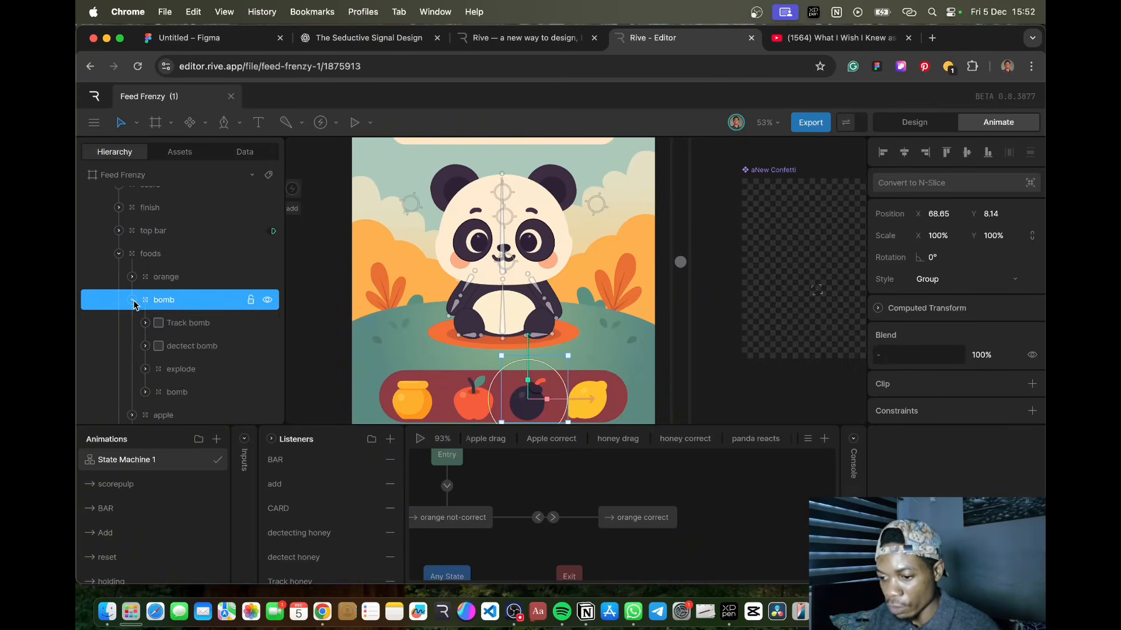
pyautogui.click(131, 324)
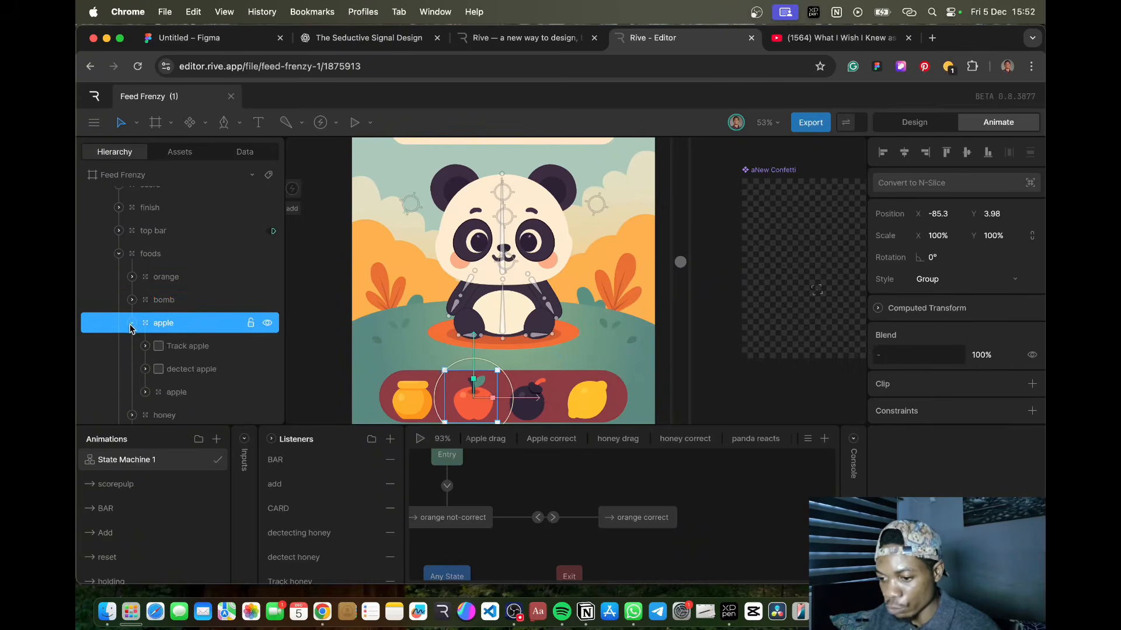
pyautogui.click(131, 324)
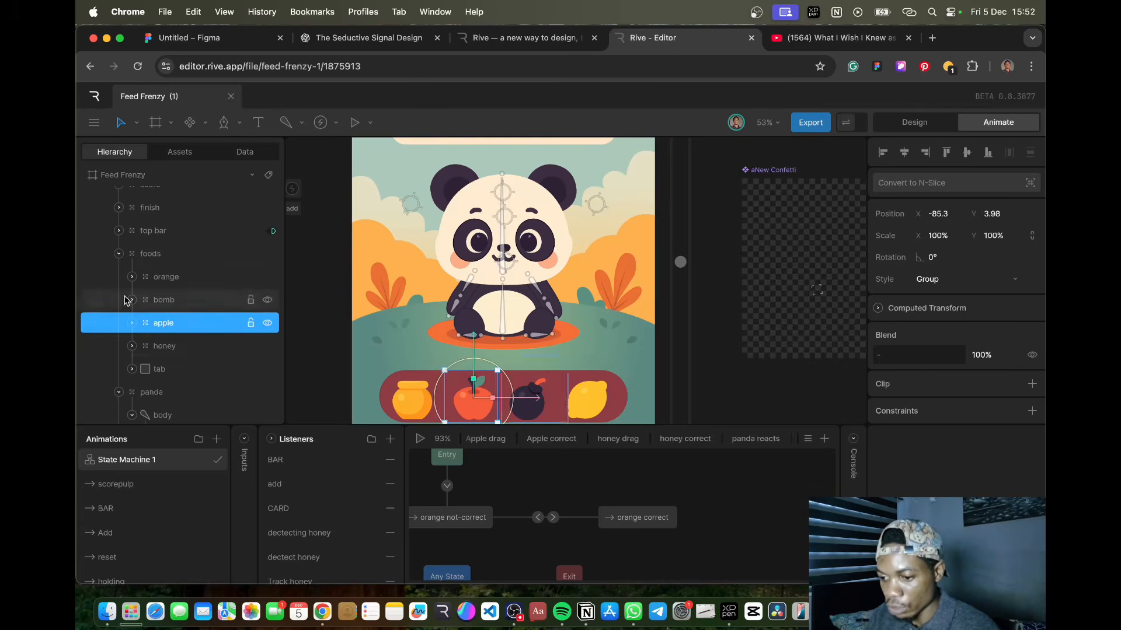
# Collapse the foods group and review the destination rectangles in the hitboxs group under the panda's head bone.
pyautogui.click(119, 253)
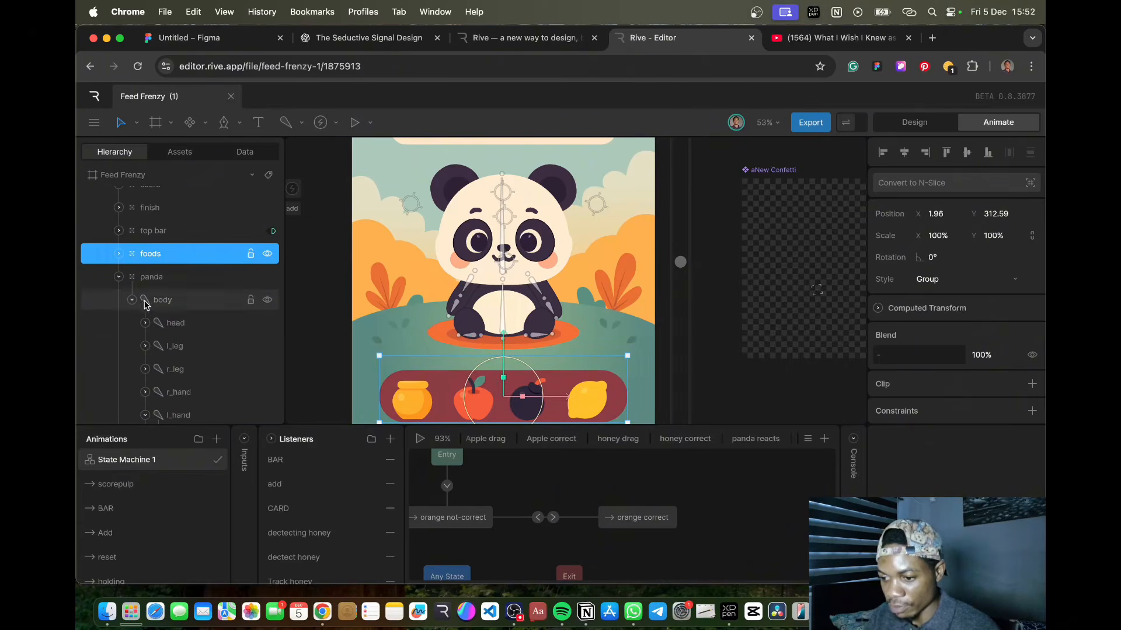
pyautogui.click(172, 330)
pyautogui.click(144, 323)
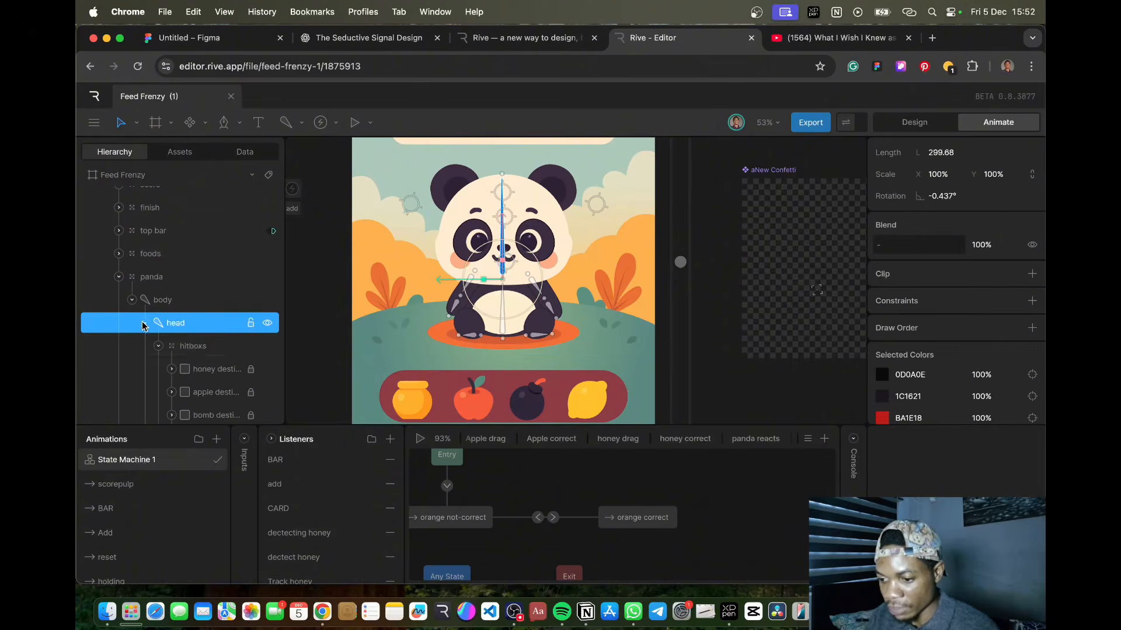
pyautogui.scroll(-1, 196, 351)
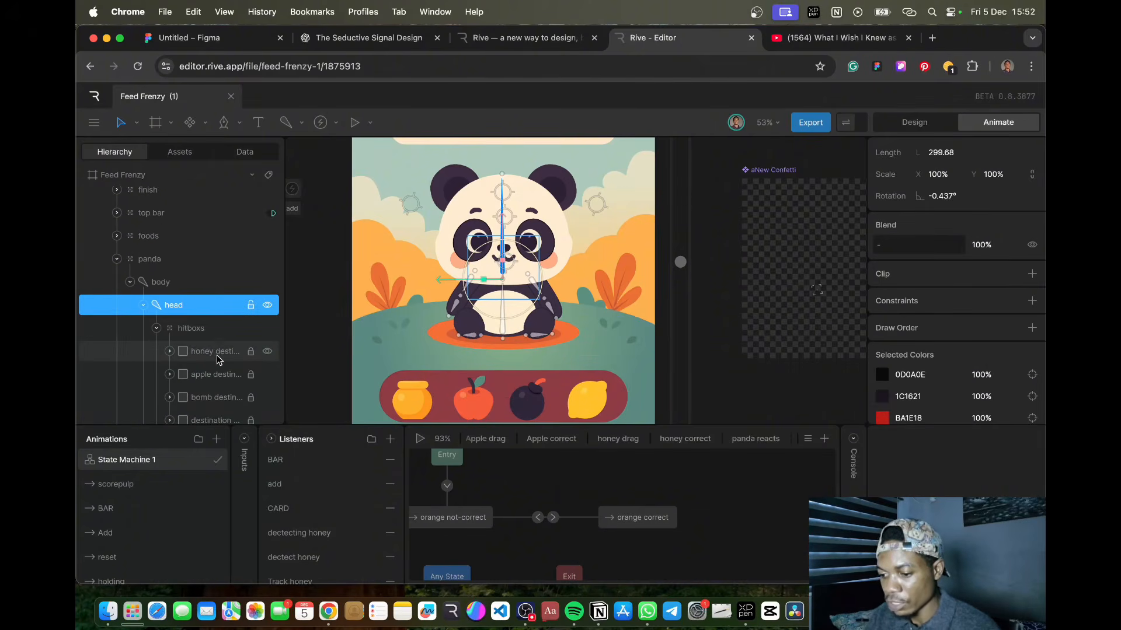
pyautogui.click(144, 306)
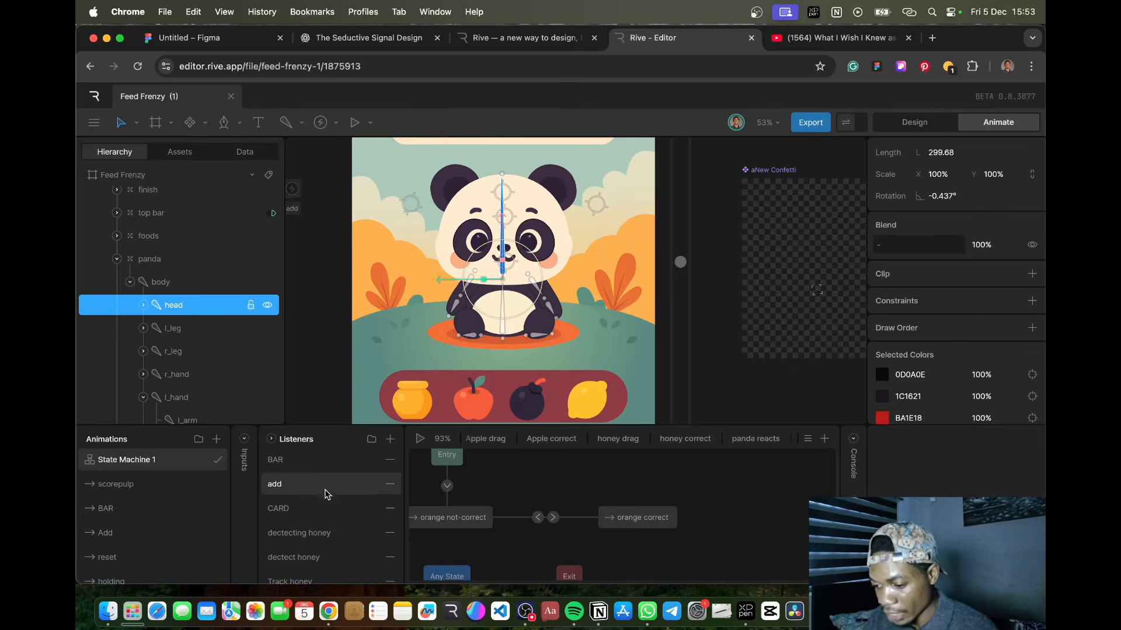
# Inspect the dectecting orange listener and its target, leaving the target as is, and select the dectect orange rectangle in the orange food group.
pyautogui.scroll(-10, 325, 514)
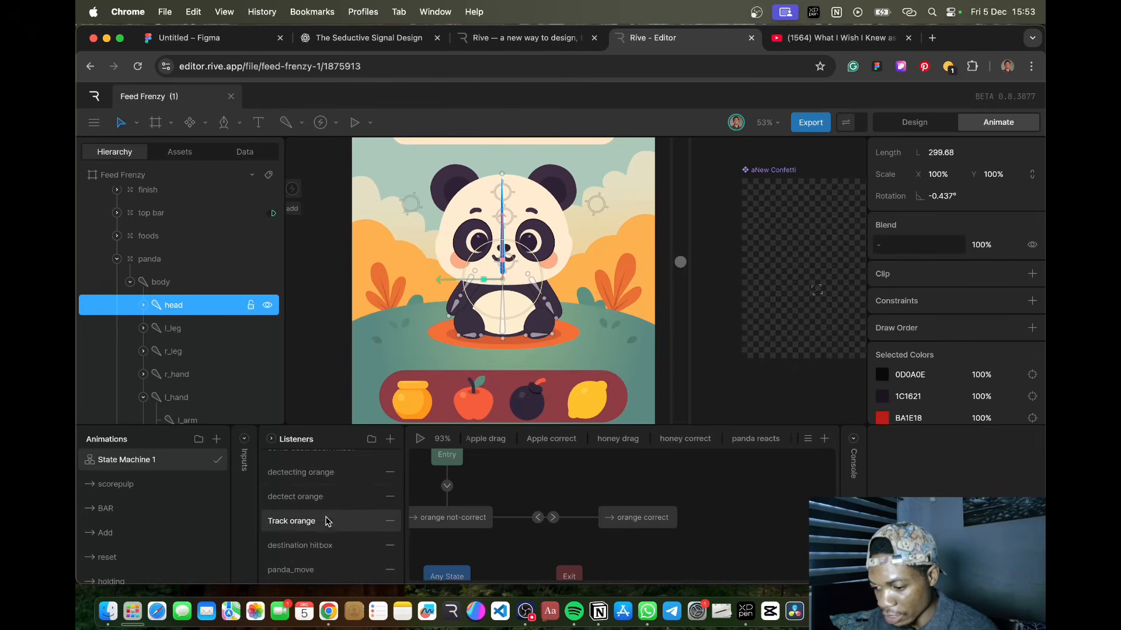
pyautogui.click(338, 482)
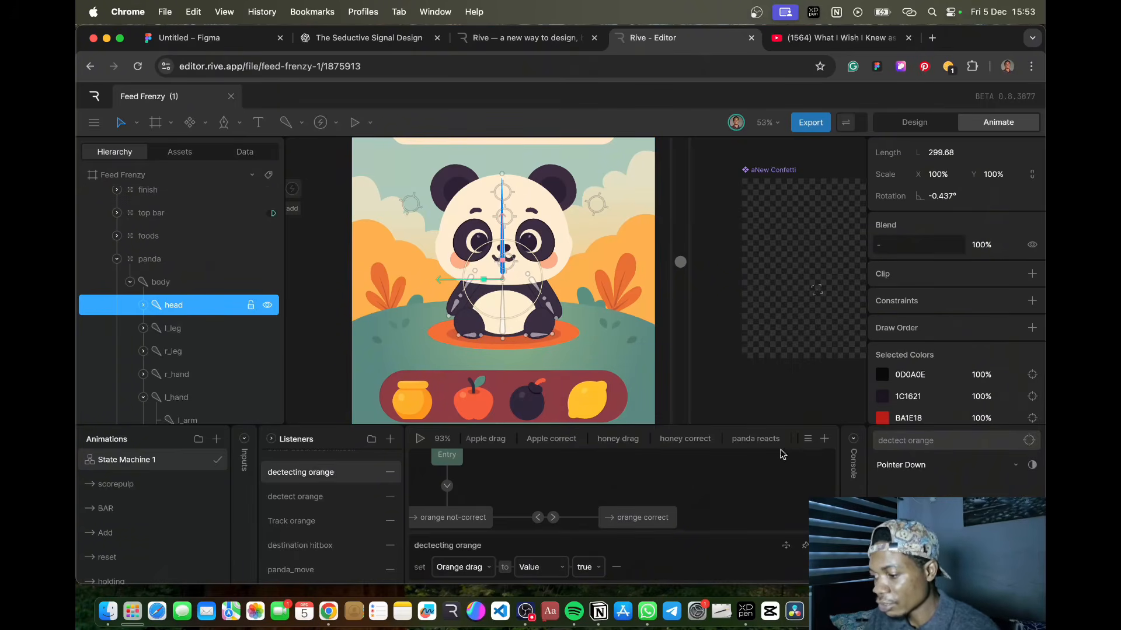
pyautogui.click(908, 447)
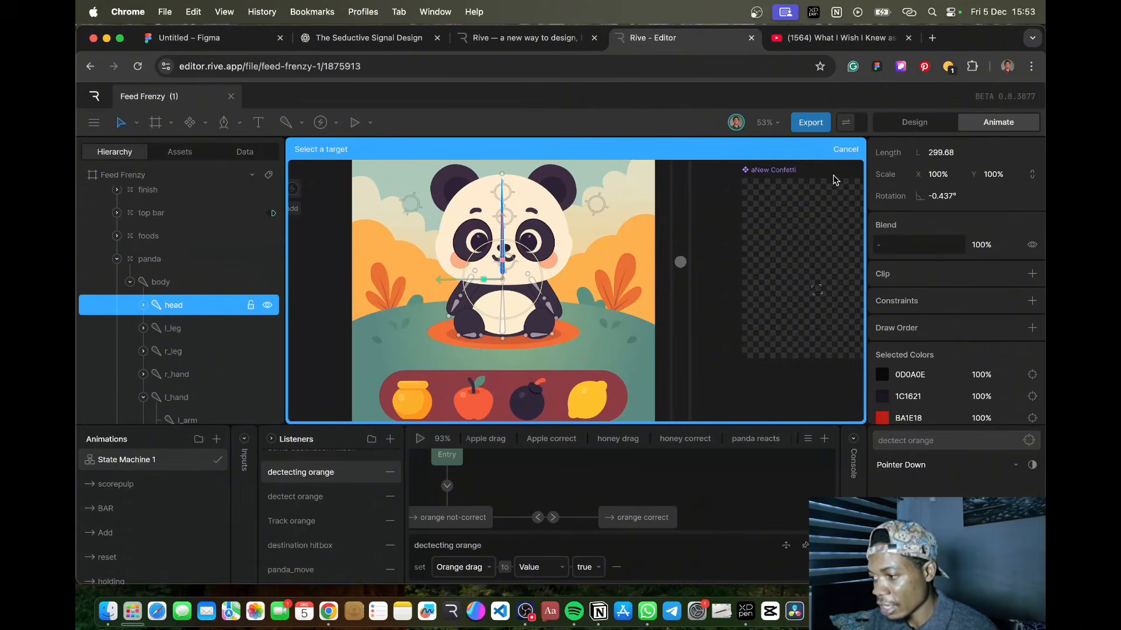
pyautogui.click(844, 150)
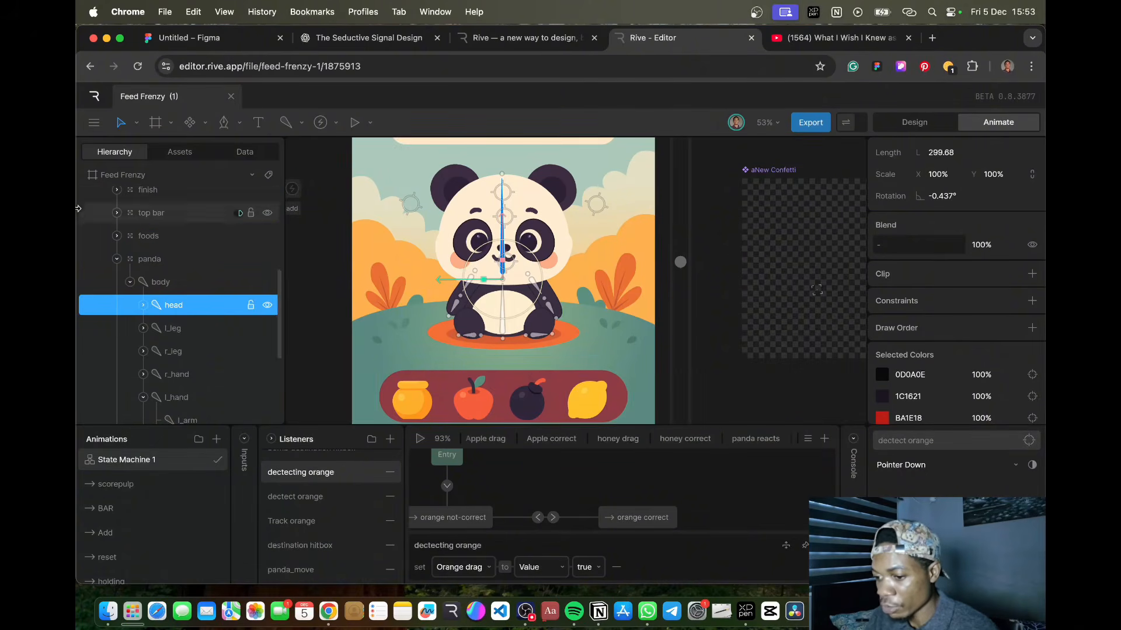
pyautogui.click(116, 236)
pyautogui.click(151, 263)
pyautogui.click(129, 260)
pyautogui.click(200, 306)
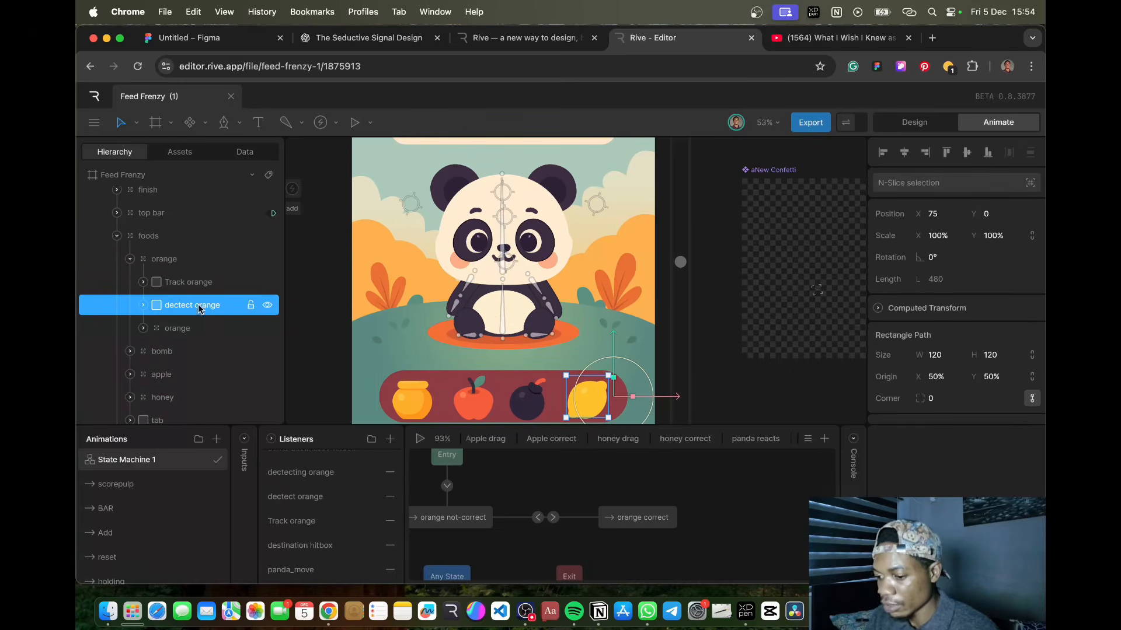
# Review the pointer events and actions of the dectecting orange, dectect orange, Track orange and destination hitbox listeners.
pyautogui.click(309, 473)
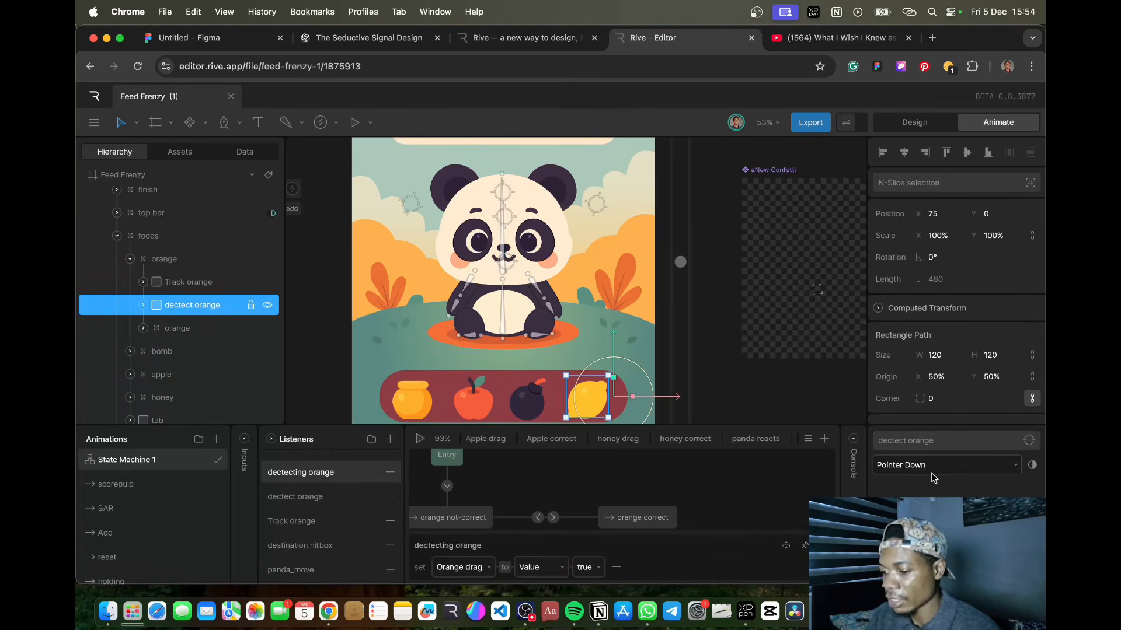
pyautogui.click(315, 501)
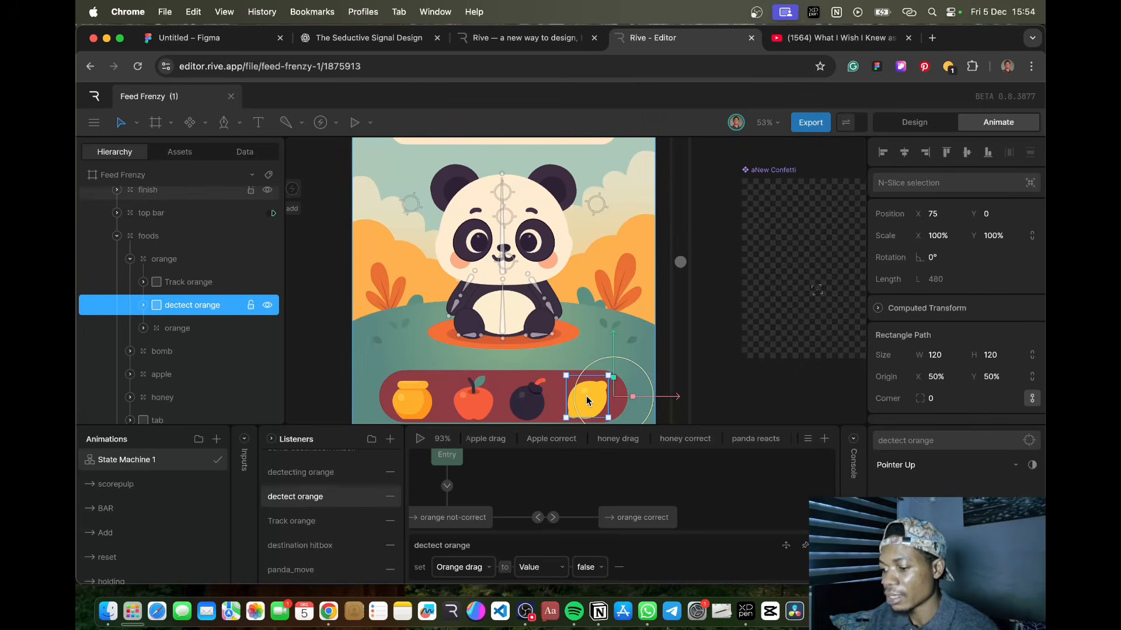
pyautogui.click(303, 521)
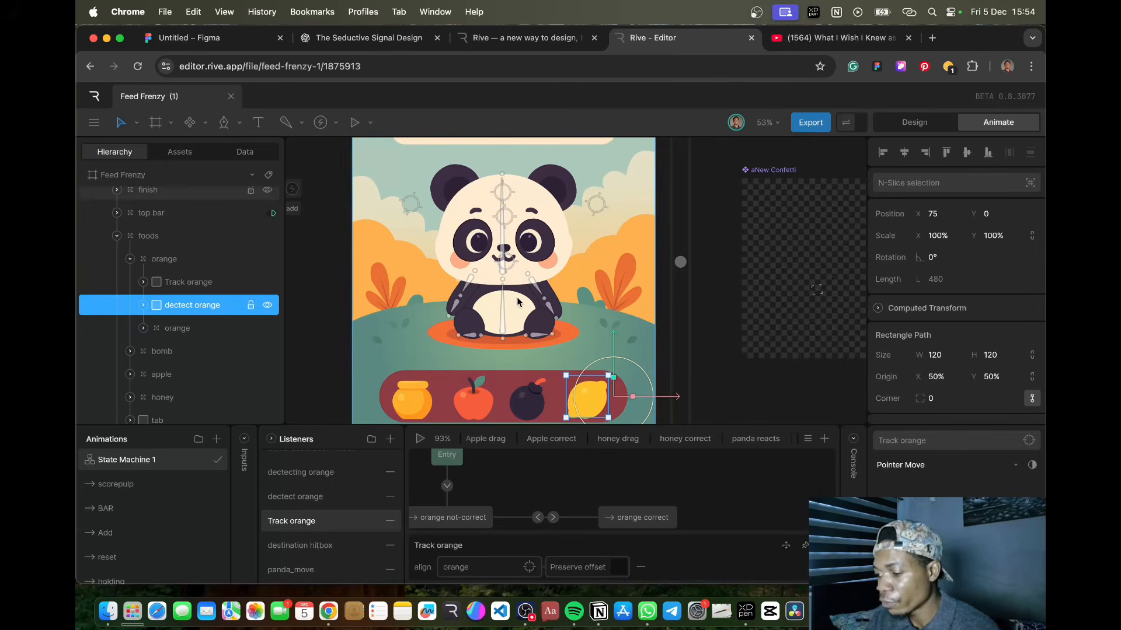
pyautogui.click(296, 546)
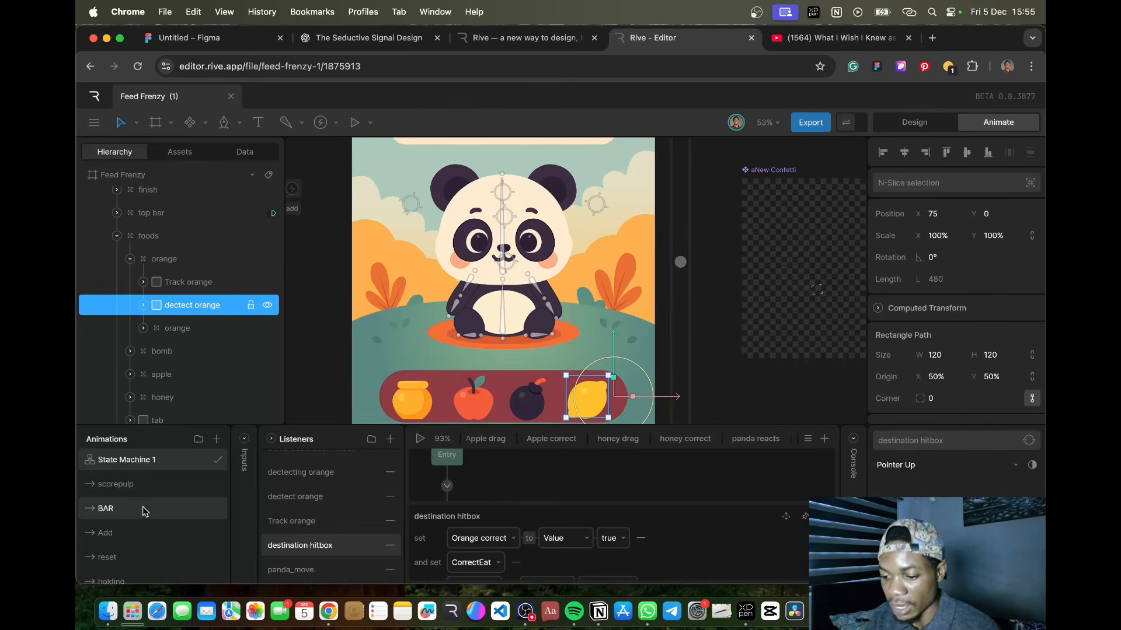
# Expand the orange animation folder and examine the Track orange and destination hitbox scale keys in the orange dectect and orange track timelines.
pyautogui.scroll(-5, 145, 512)
pyautogui.scroll(1, 145, 511)
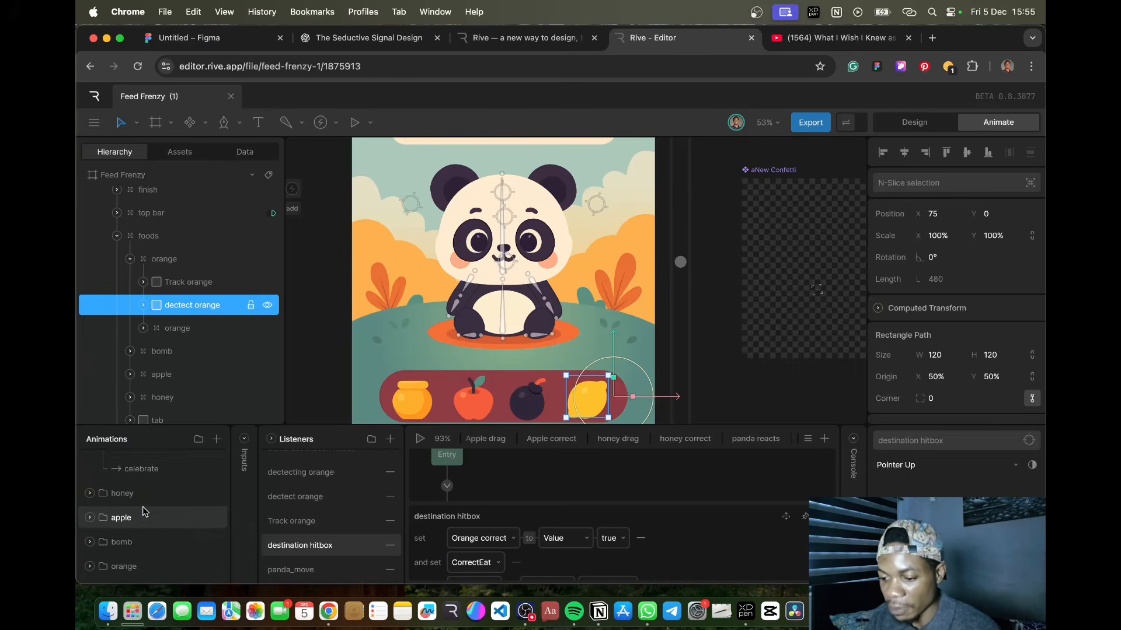
pyautogui.scroll(-1, 145, 512)
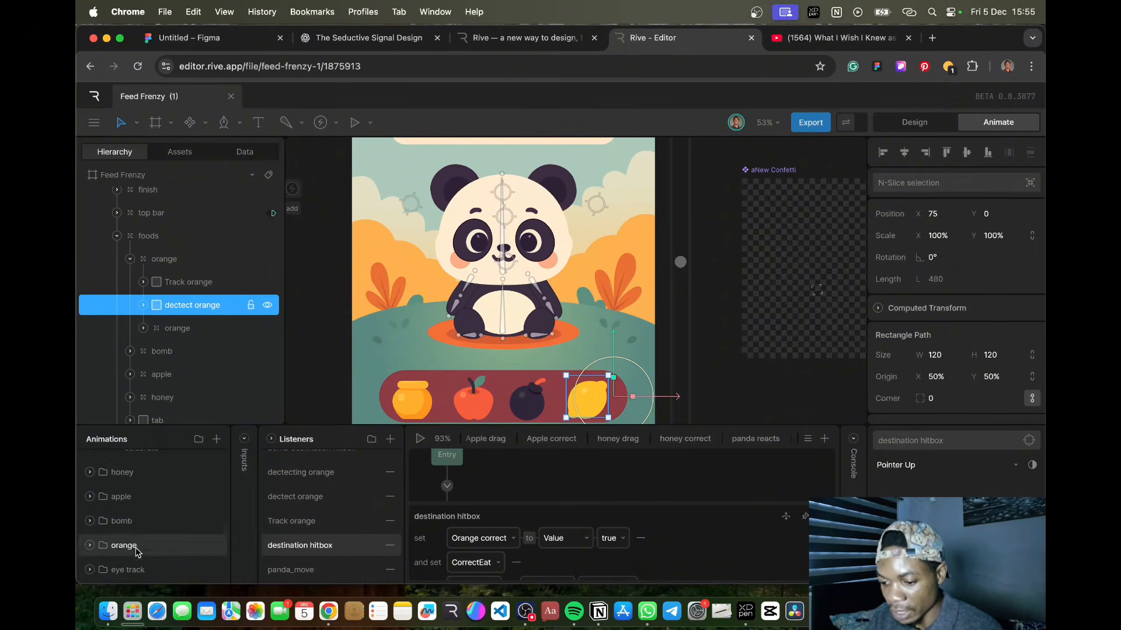
pyautogui.click(111, 549)
pyautogui.scroll(1, 145, 552)
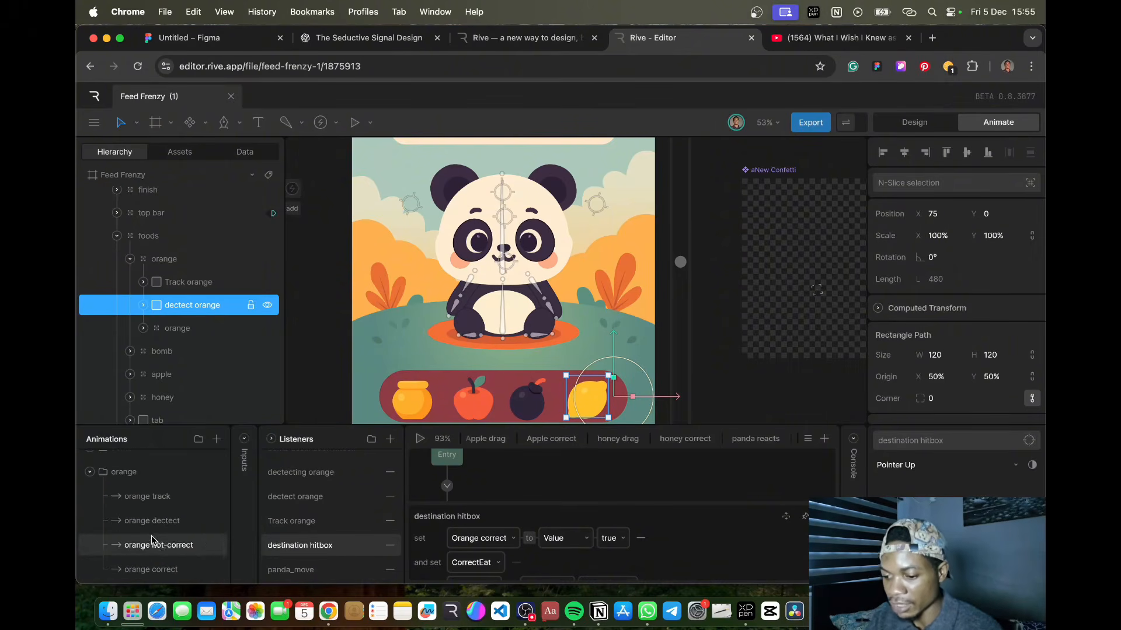
pyautogui.click(157, 503)
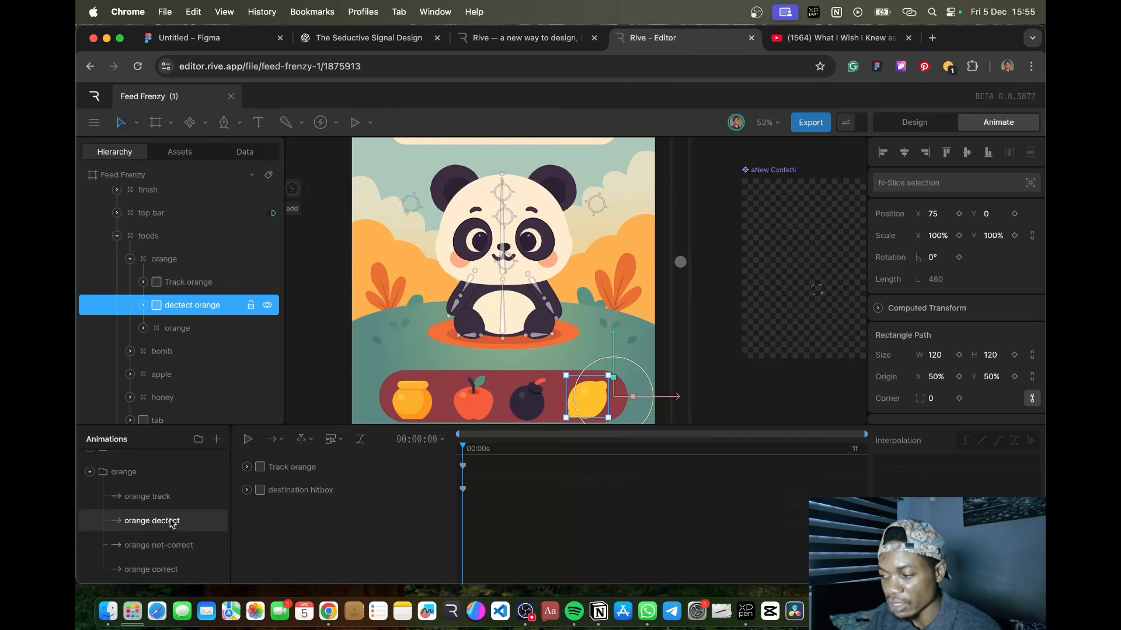
pyautogui.click(463, 468)
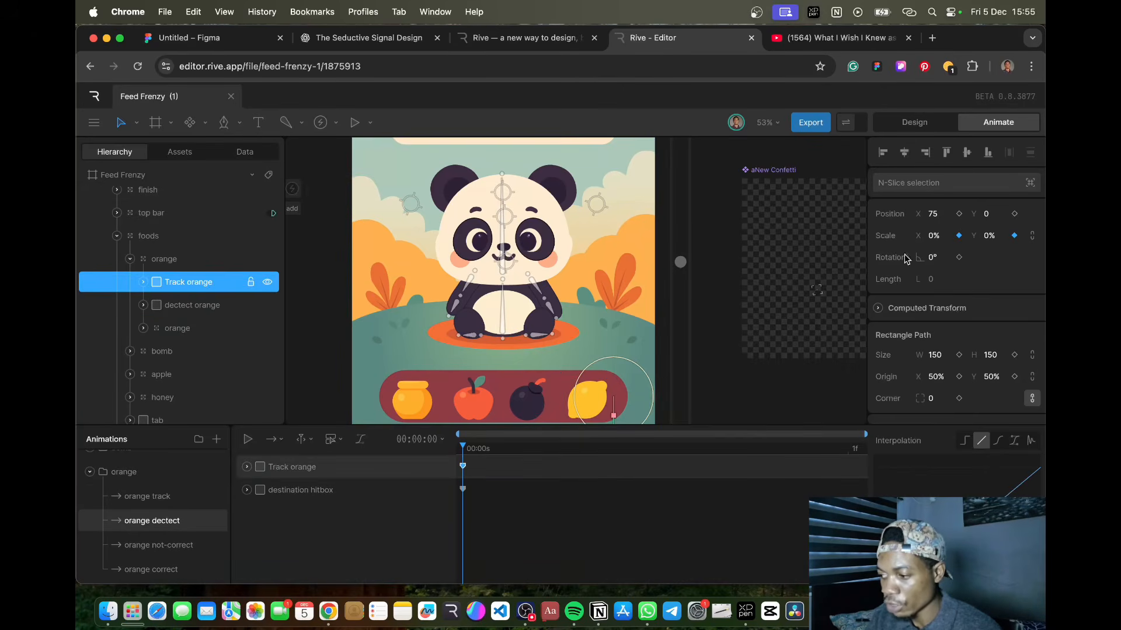
pyautogui.click(462, 489)
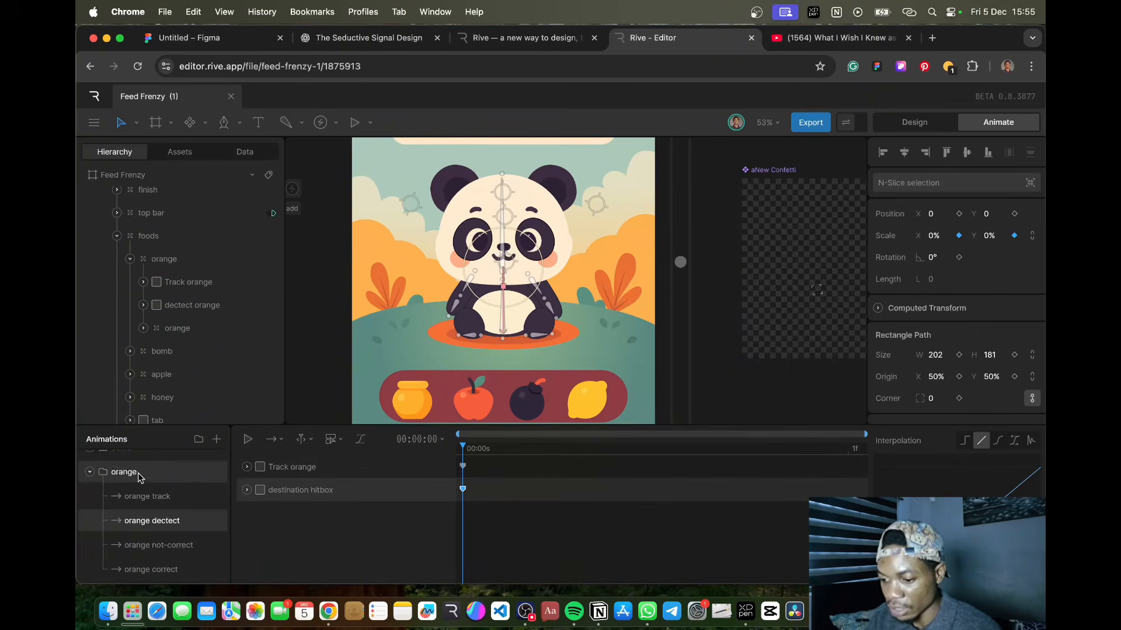
pyautogui.click(146, 496)
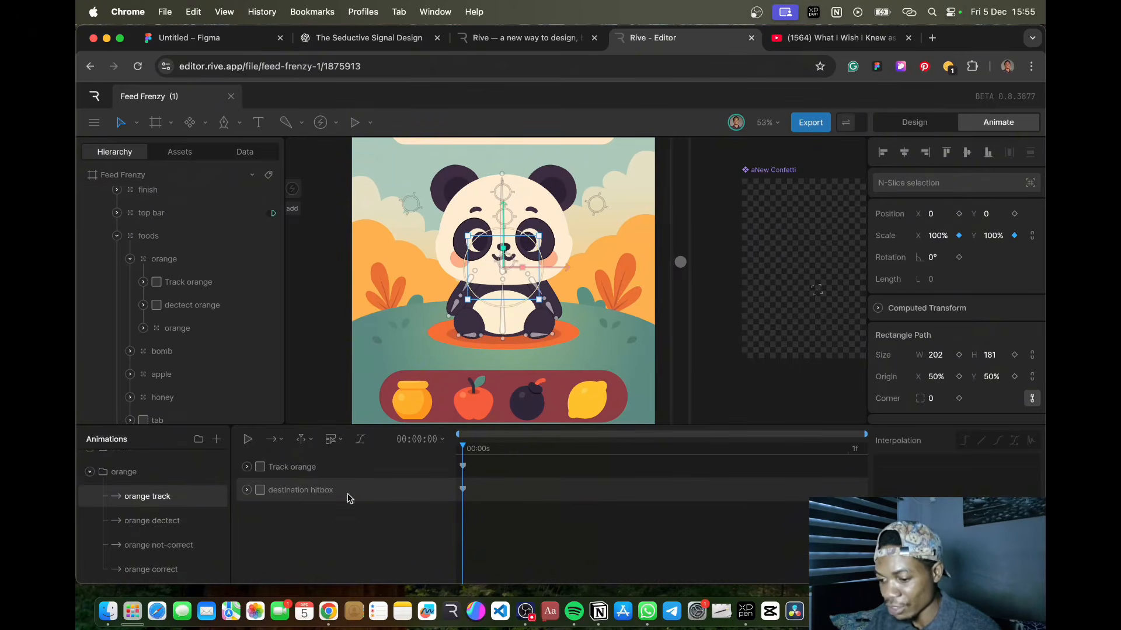
# Compare the orange not-correct and orange correct timelines in the orange animation folder.
pyautogui.click(173, 550)
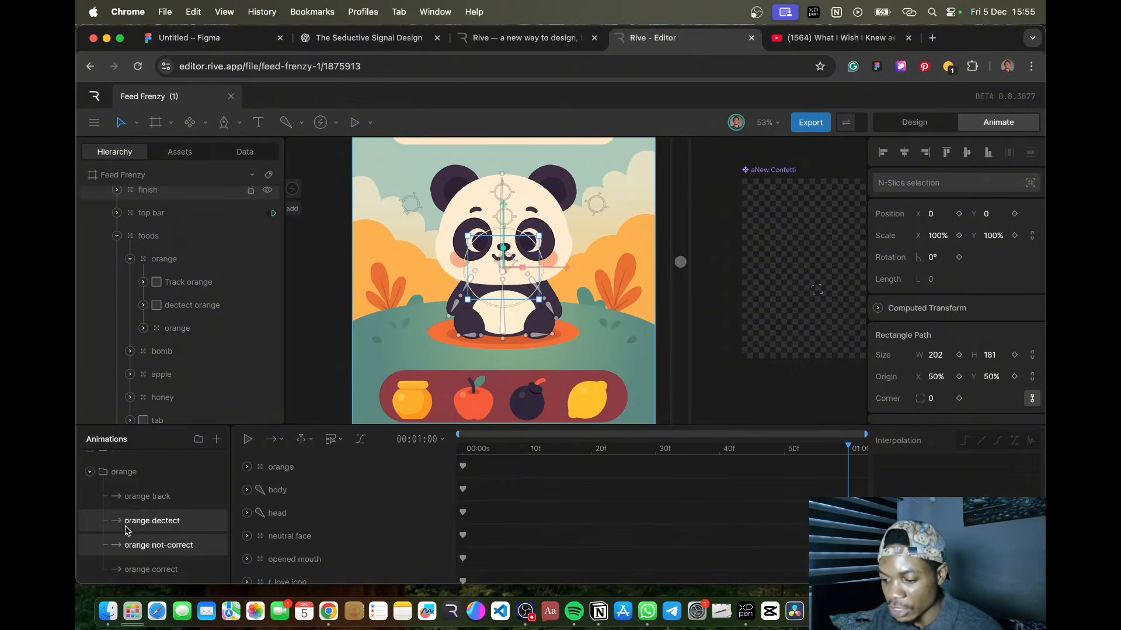
pyautogui.scroll(-2, 129, 531)
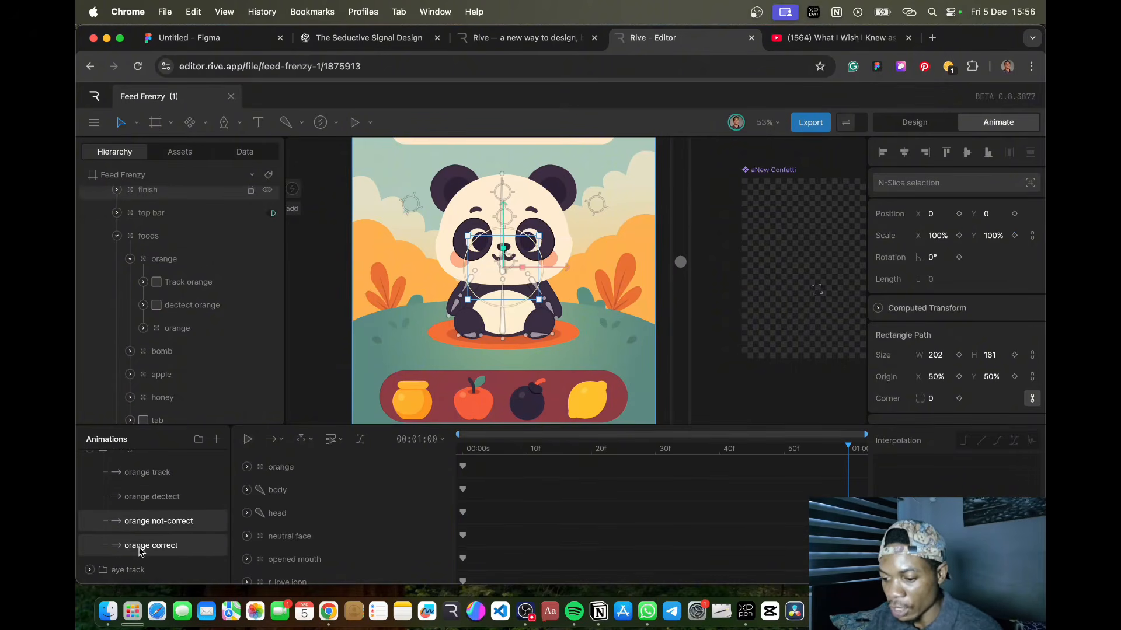
pyautogui.click(140, 549)
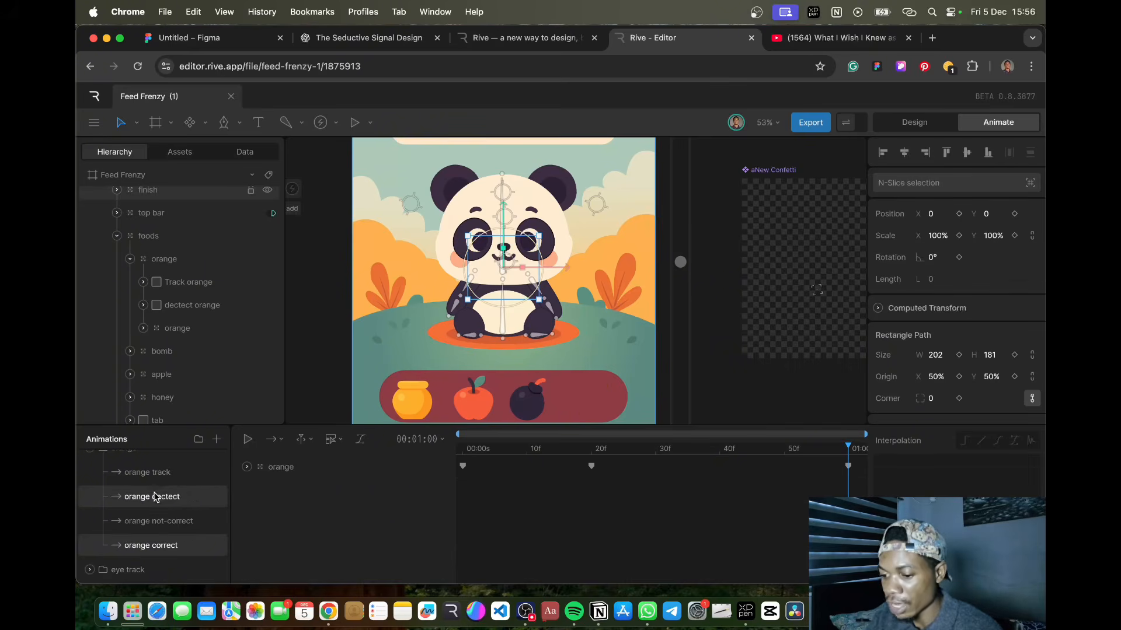
pyautogui.click(177, 524)
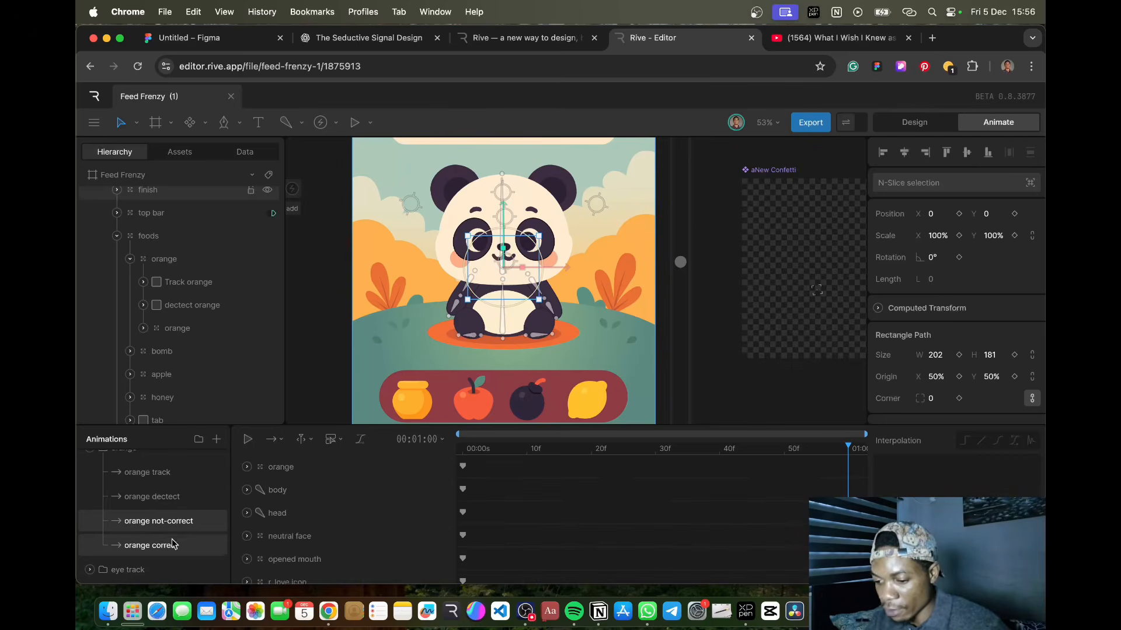
pyautogui.click(172, 544)
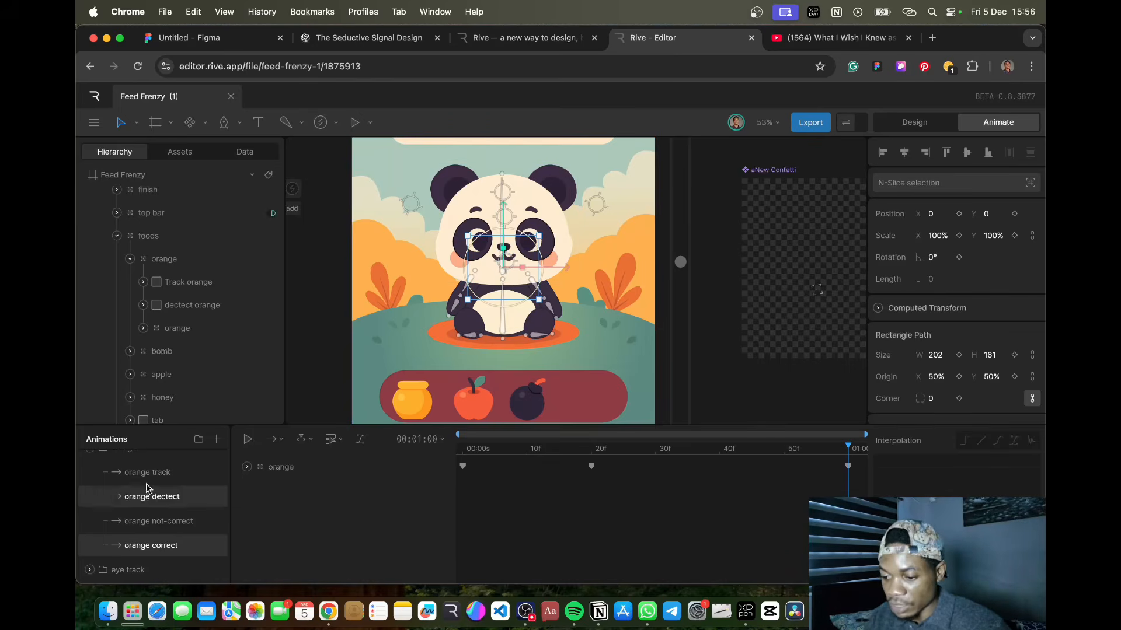
# Play State Machine 1 and feed the orange to the panda to test the Orange correct layer's states.
pyautogui.scroll(5, 146, 489)
pyautogui.click(156, 460)
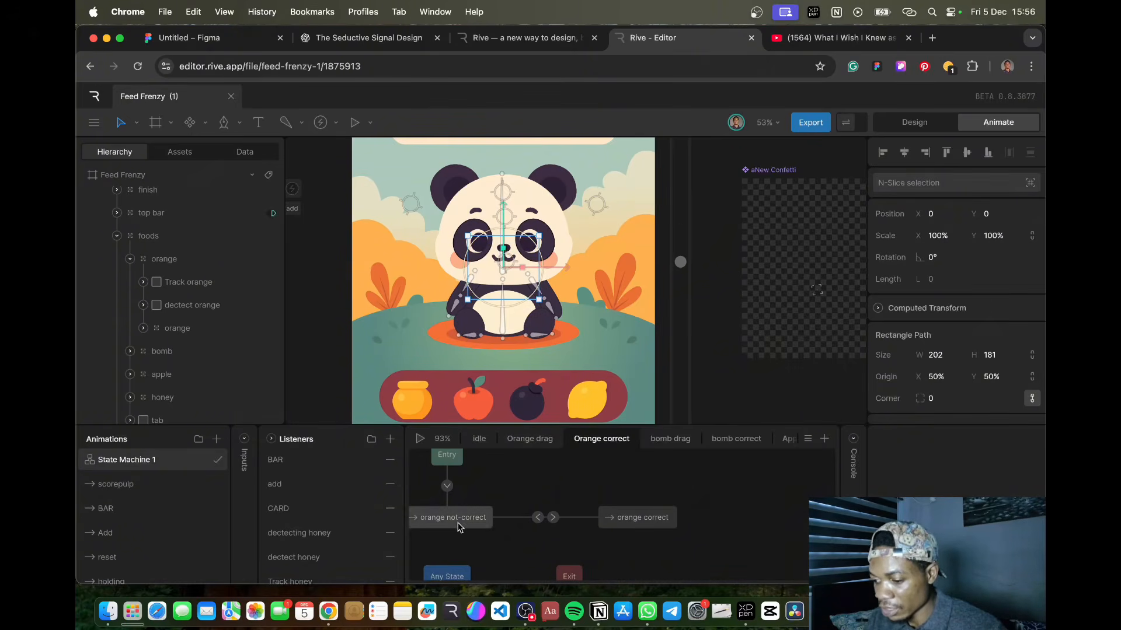
pyautogui.press('space')
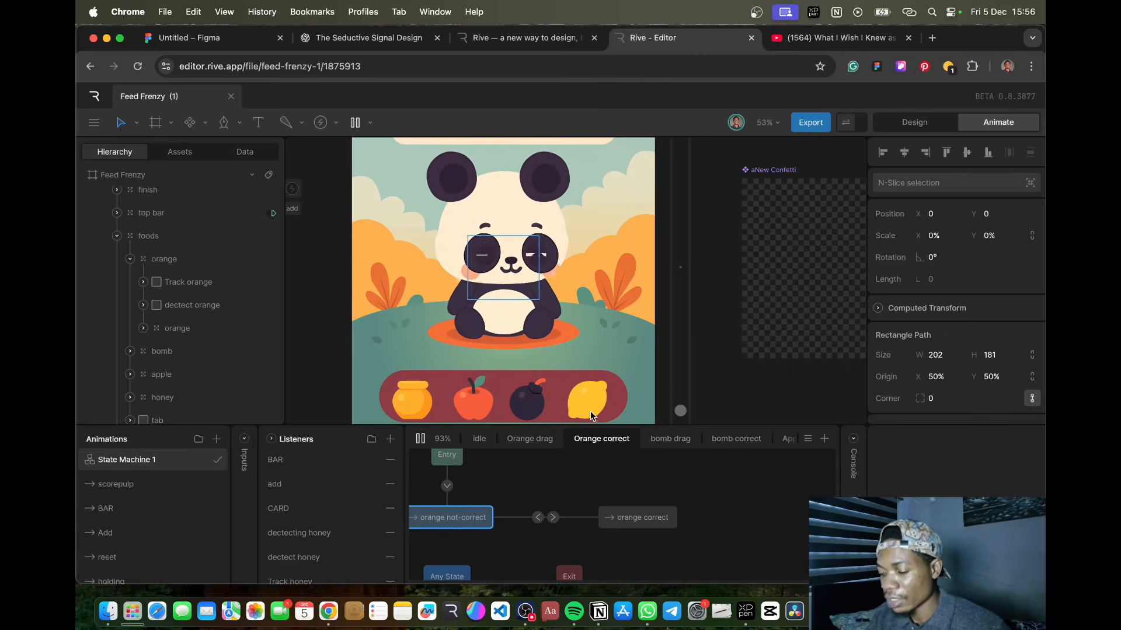
pyautogui.moveTo(594, 411); pyautogui.dragTo(492, 258)
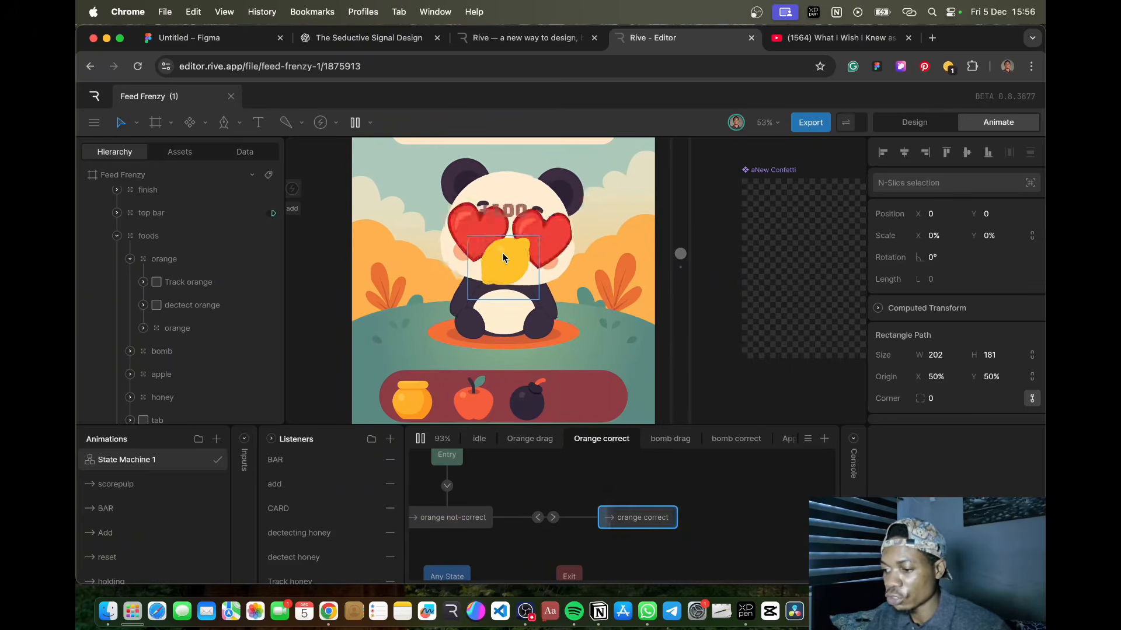
# Review the EatCorrect, celebrate and idle timelines in the character reaction animation folder.
pyautogui.scroll(-5, 94, 512)
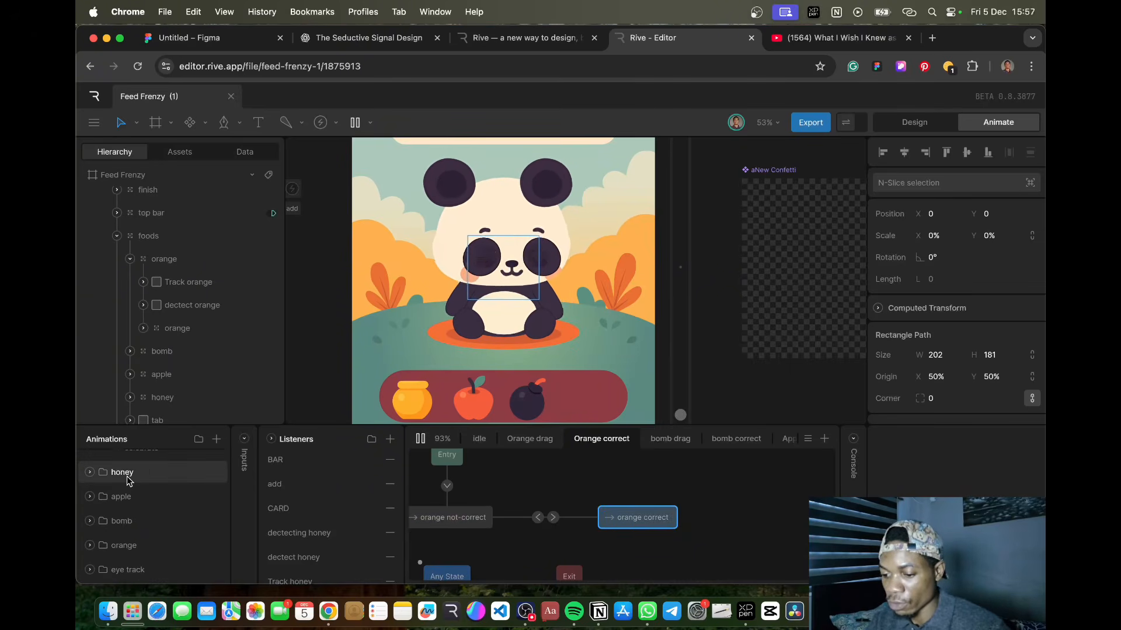
pyautogui.scroll(4, 129, 484)
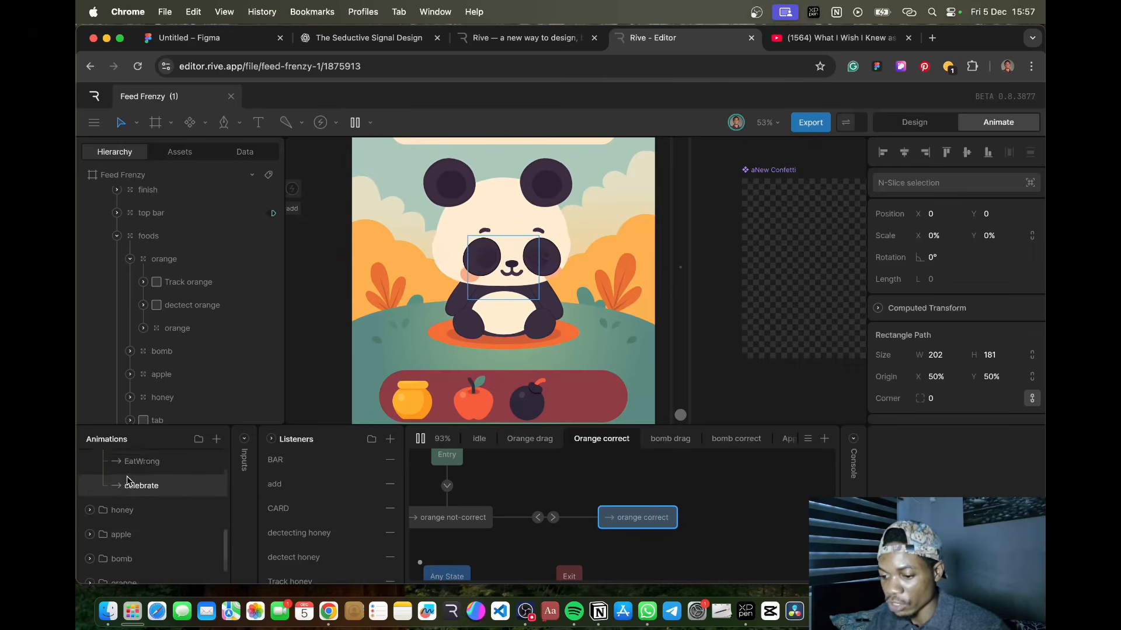
pyautogui.click(140, 502)
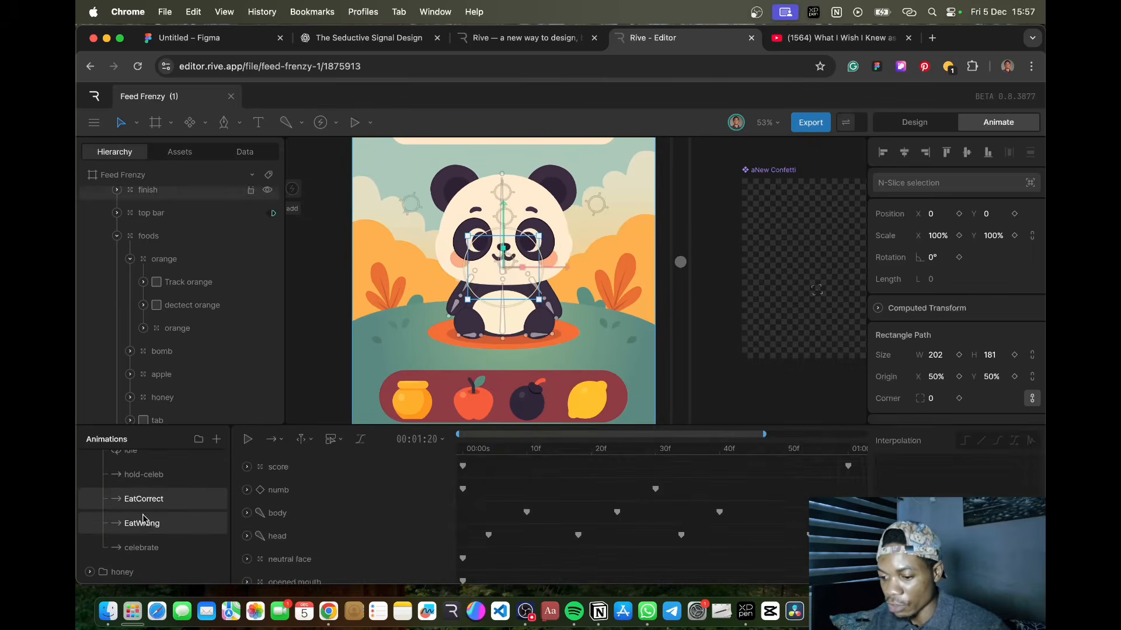
pyautogui.click(140, 548)
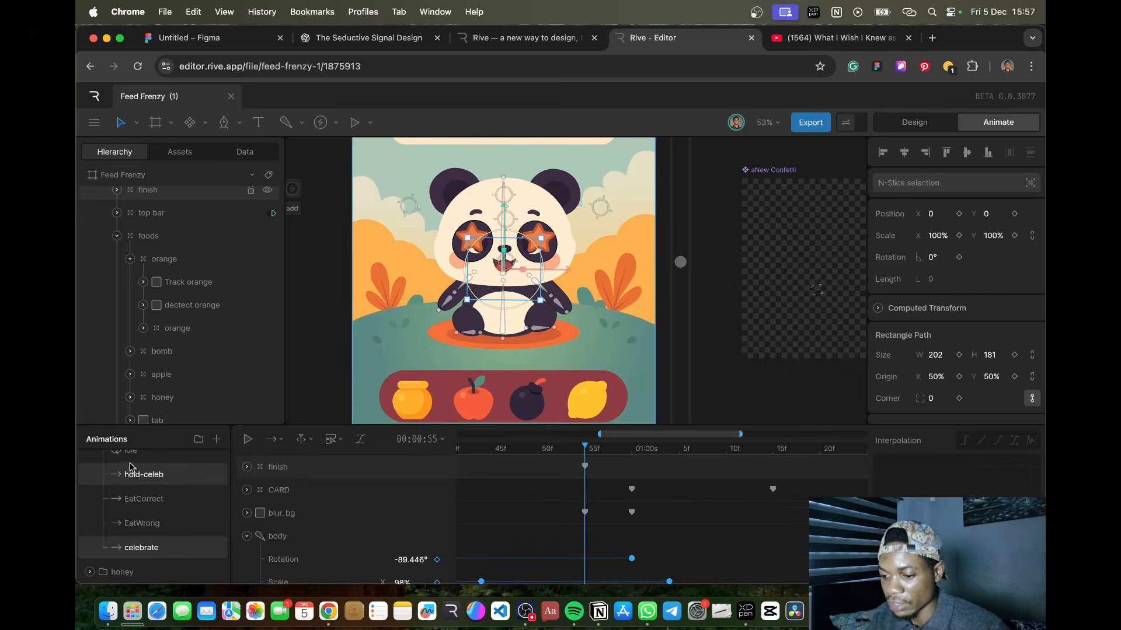
pyautogui.scroll(3, 138, 482)
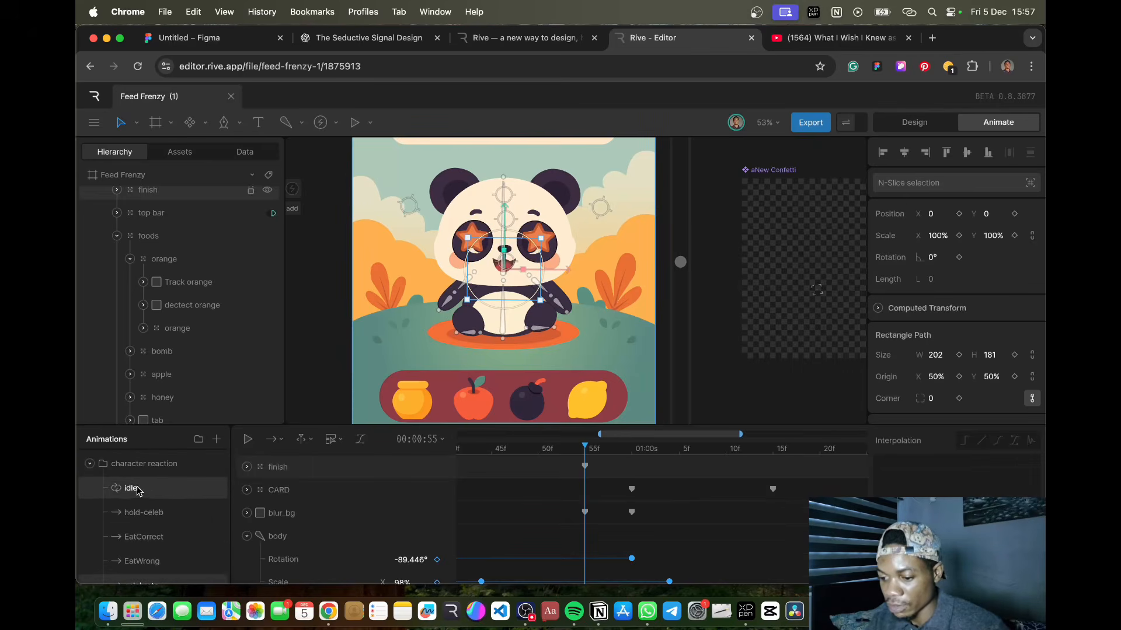
pyautogui.click(138, 489)
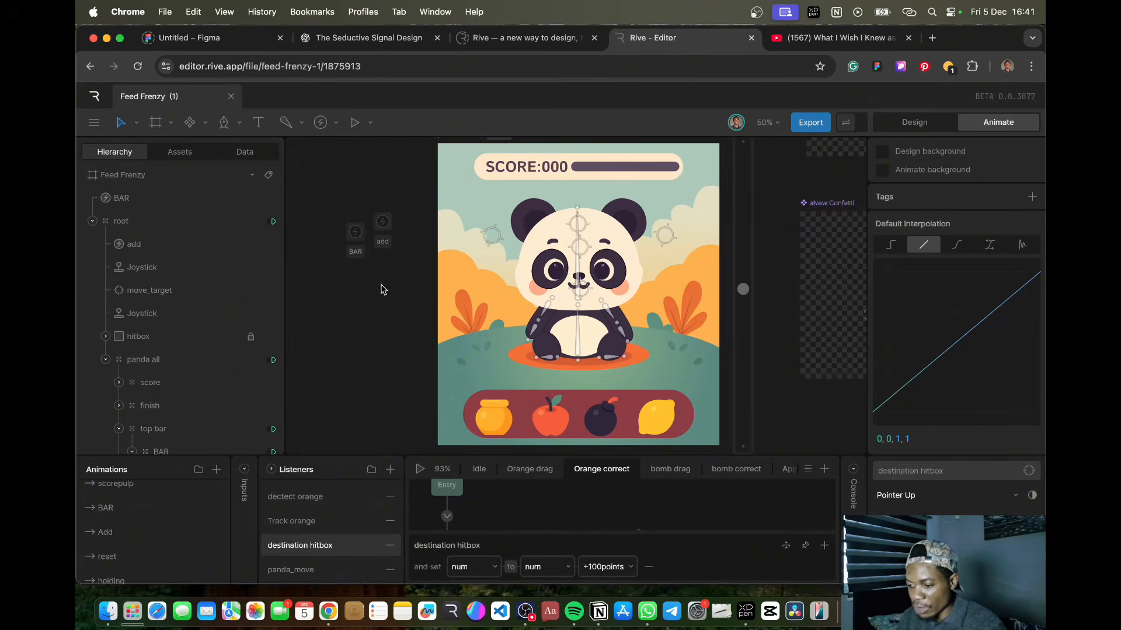
# Scrub the X axis and Y axis timelines of the eye track folder from start to end, and collapse the folder.
pyautogui.hscroll(1, 391, 296)
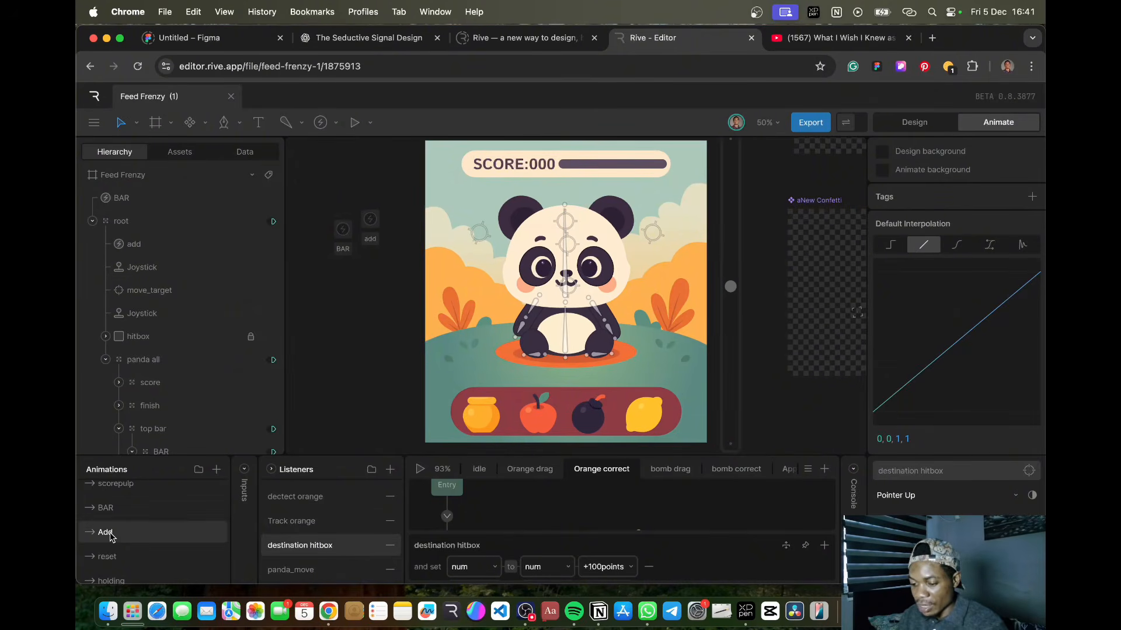
pyautogui.scroll(5, 113, 536)
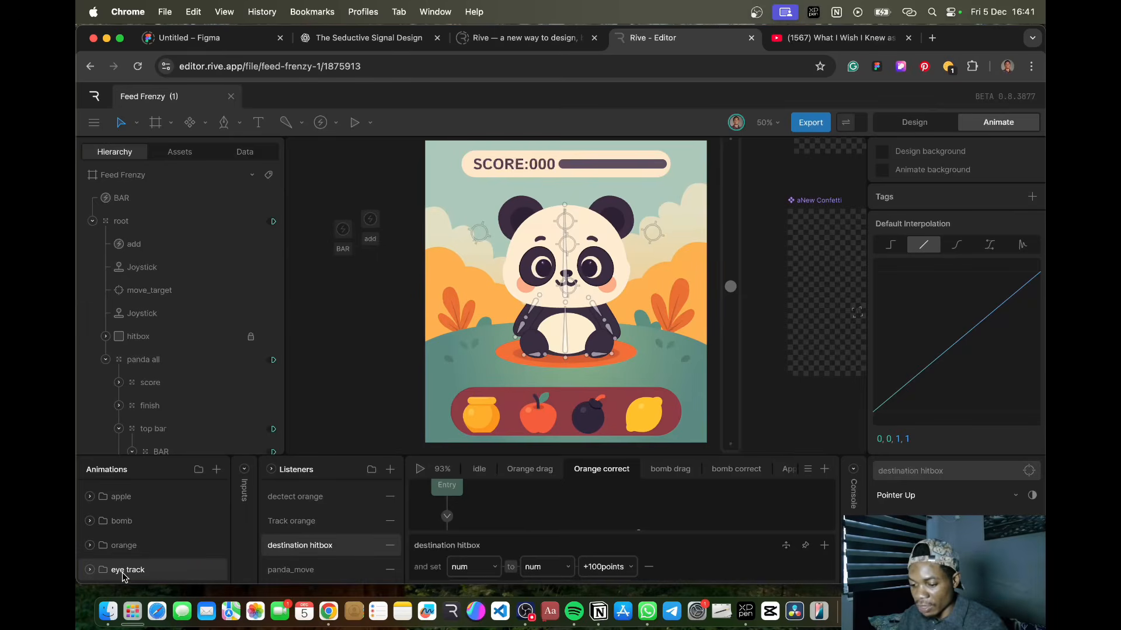
pyautogui.doubleClick(123, 577)
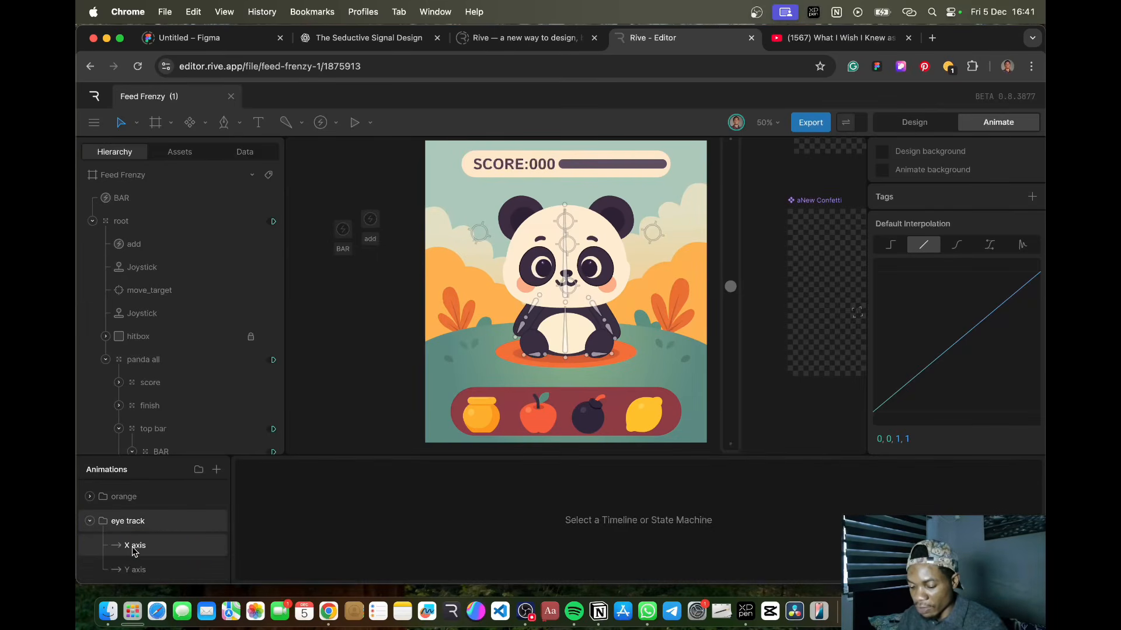
pyautogui.click(134, 549)
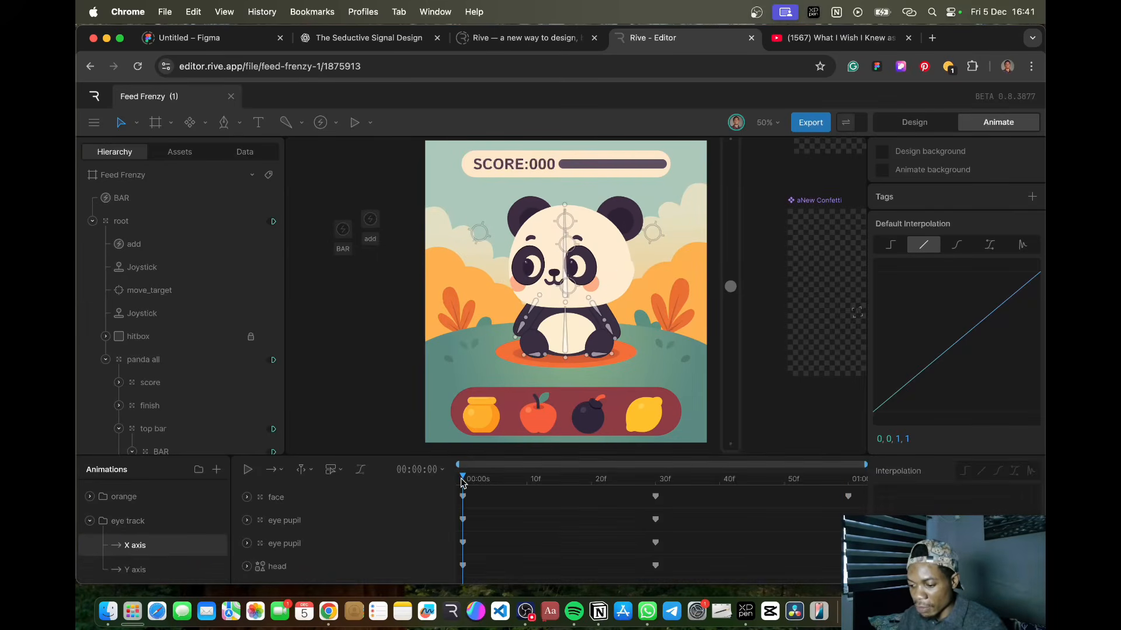
pyautogui.moveTo(462, 481); pyautogui.dragTo(933, 458)
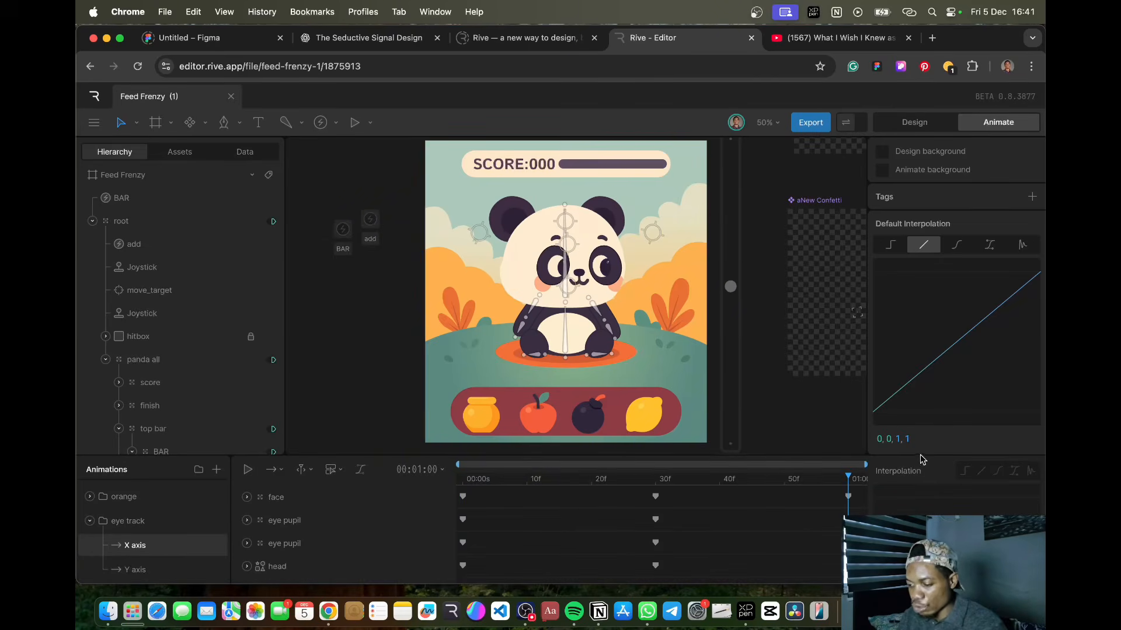
pyautogui.click(135, 571)
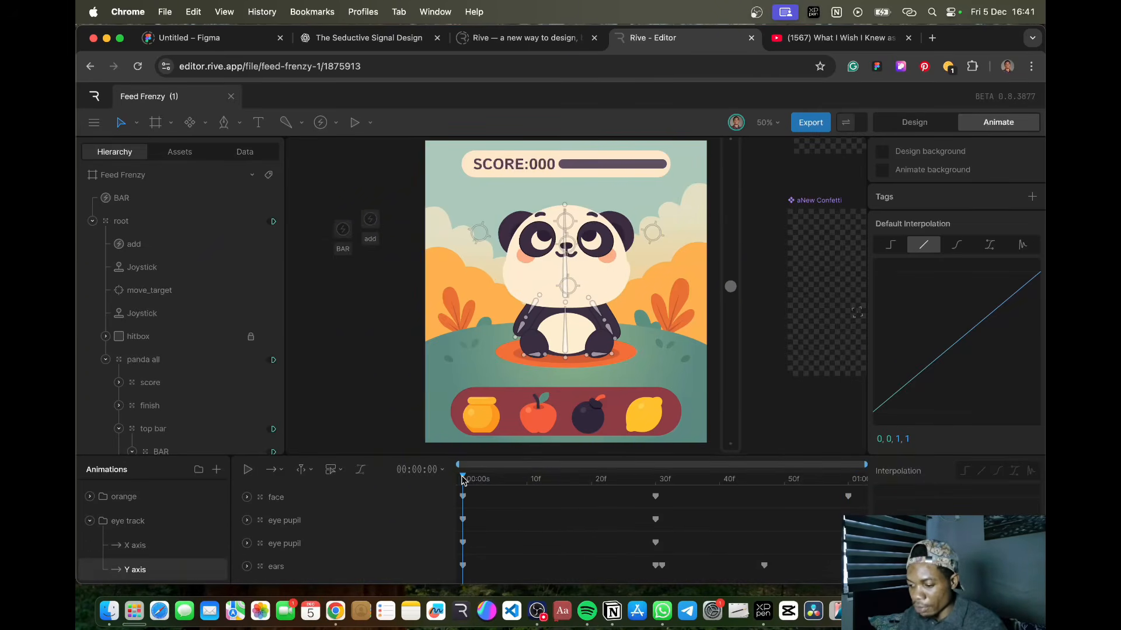
pyautogui.moveTo(463, 482); pyautogui.dragTo(848, 485)
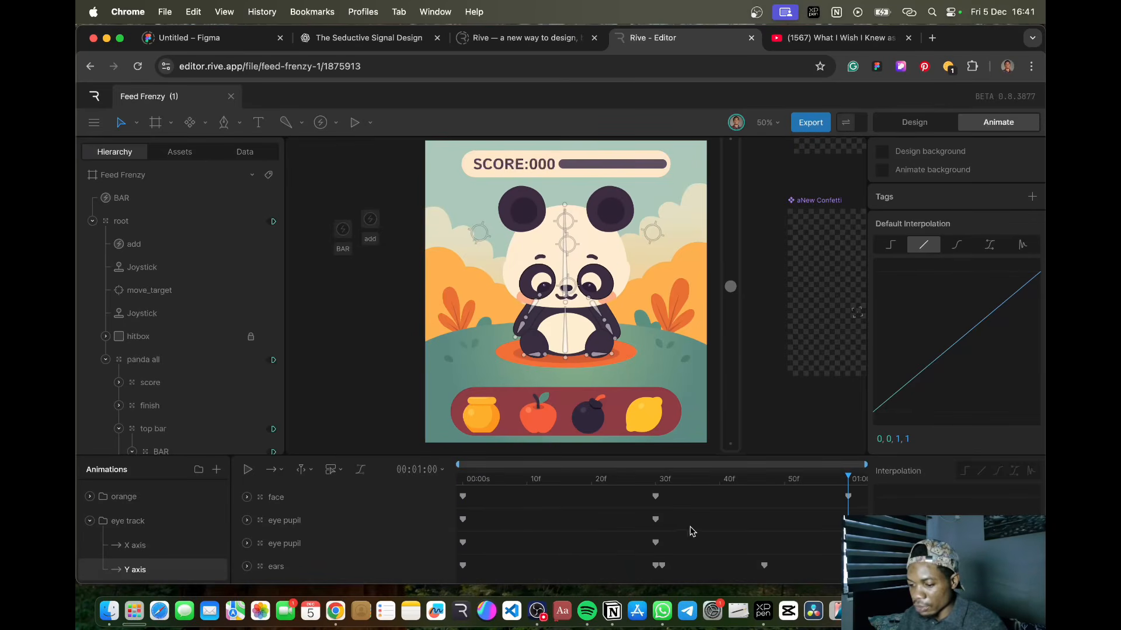
pyautogui.click(89, 522)
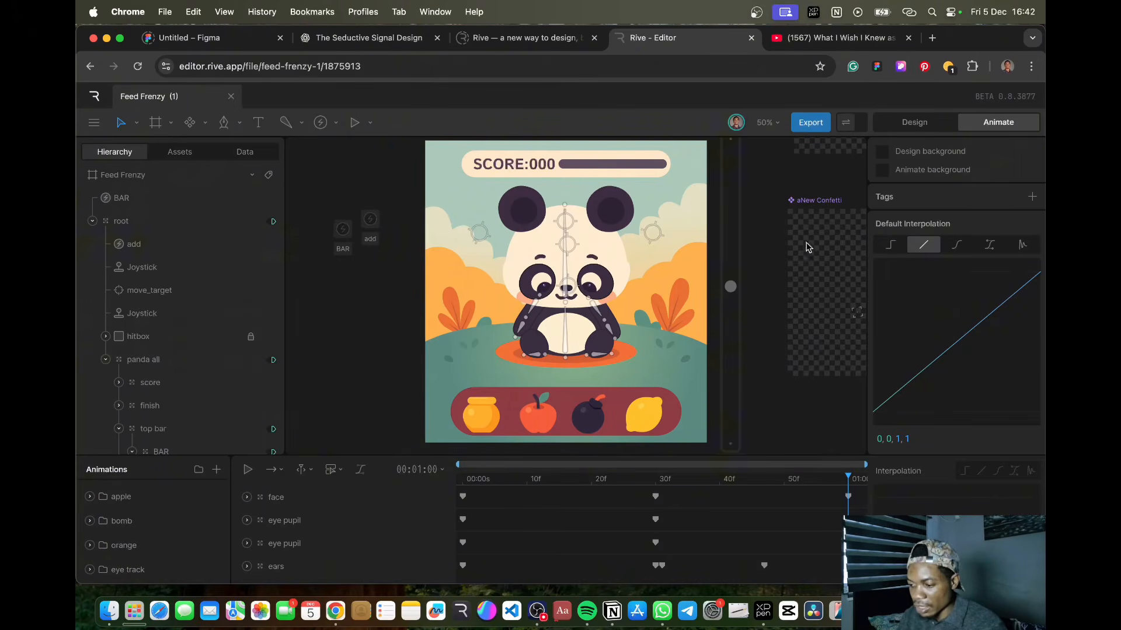
# Inspect the axis and move_target settings of the vertical and horizontal joysticks, and the panda_move listener's hitbox target and align action.
pyautogui.scroll(-5, 740, 254)
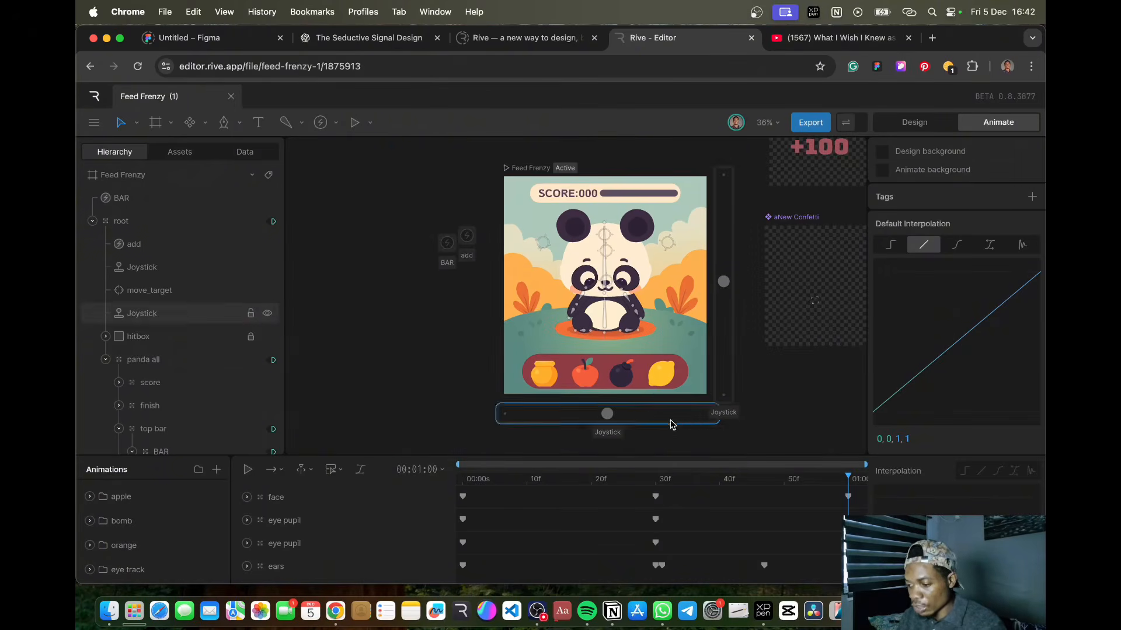
pyautogui.click(724, 204)
pyautogui.scroll(-3, 629, 334)
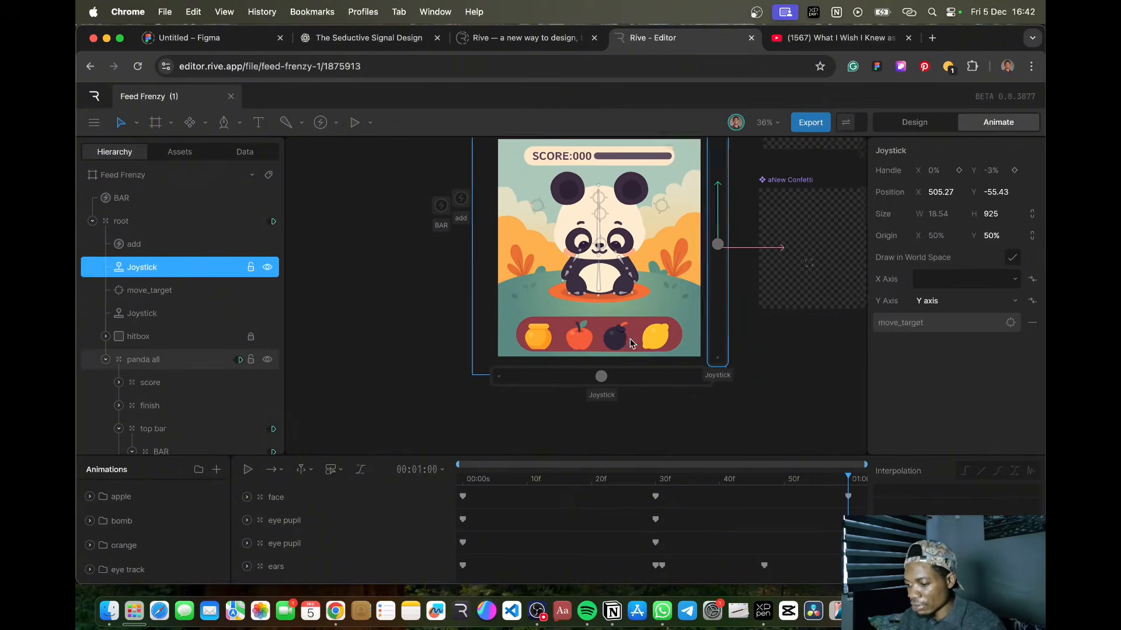
pyautogui.scroll(2, 629, 334)
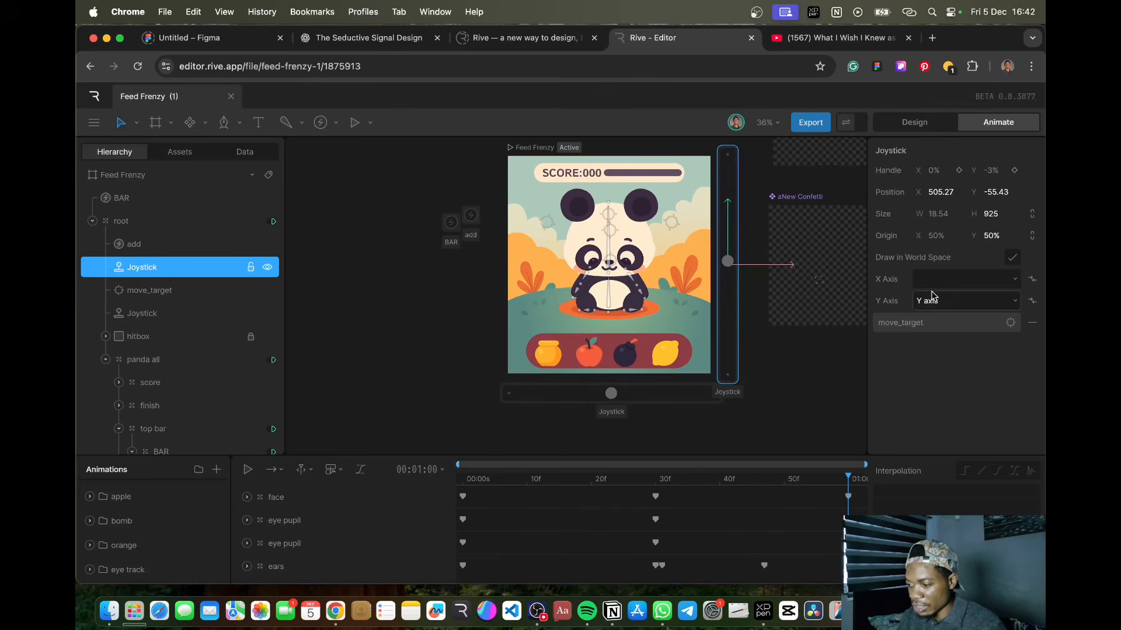
pyautogui.click(682, 394)
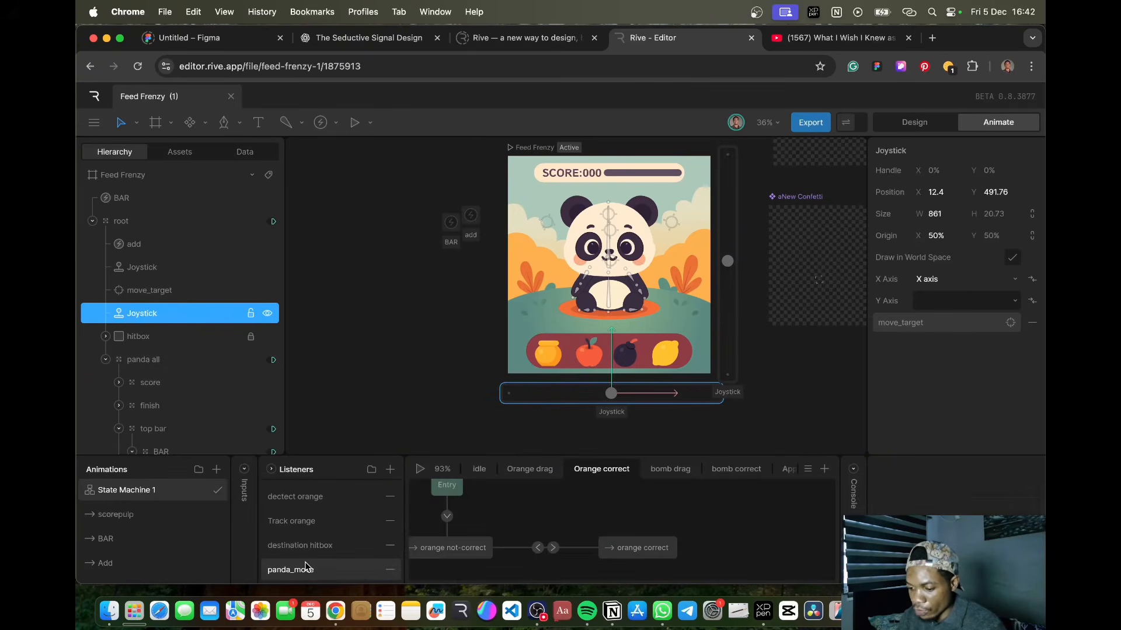
pyautogui.click(306, 569)
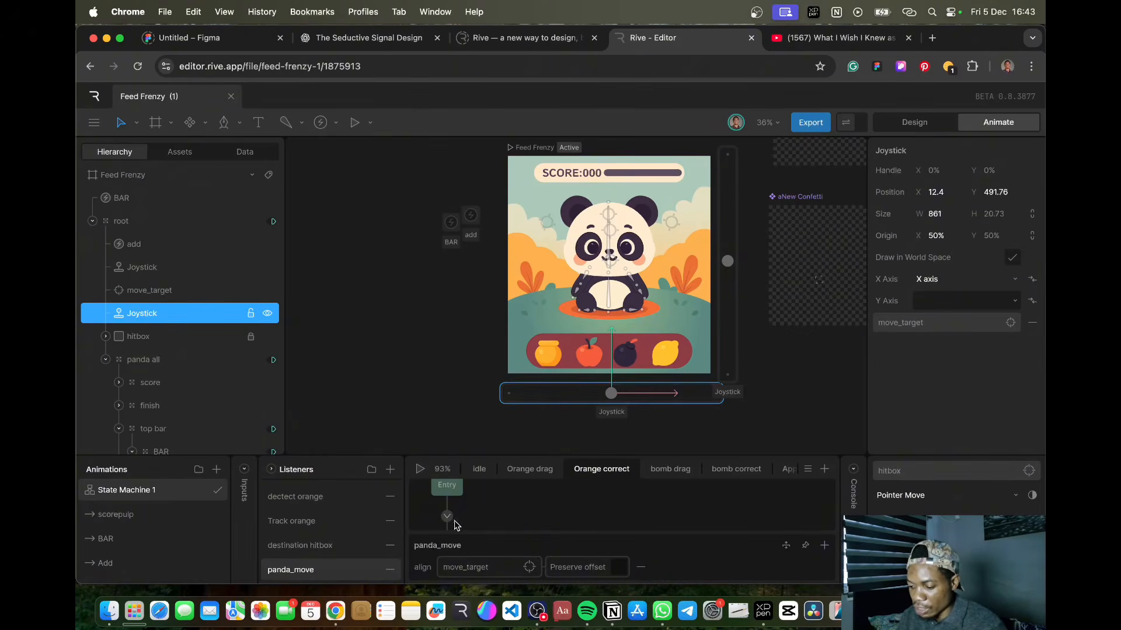
pyautogui.click(891, 479)
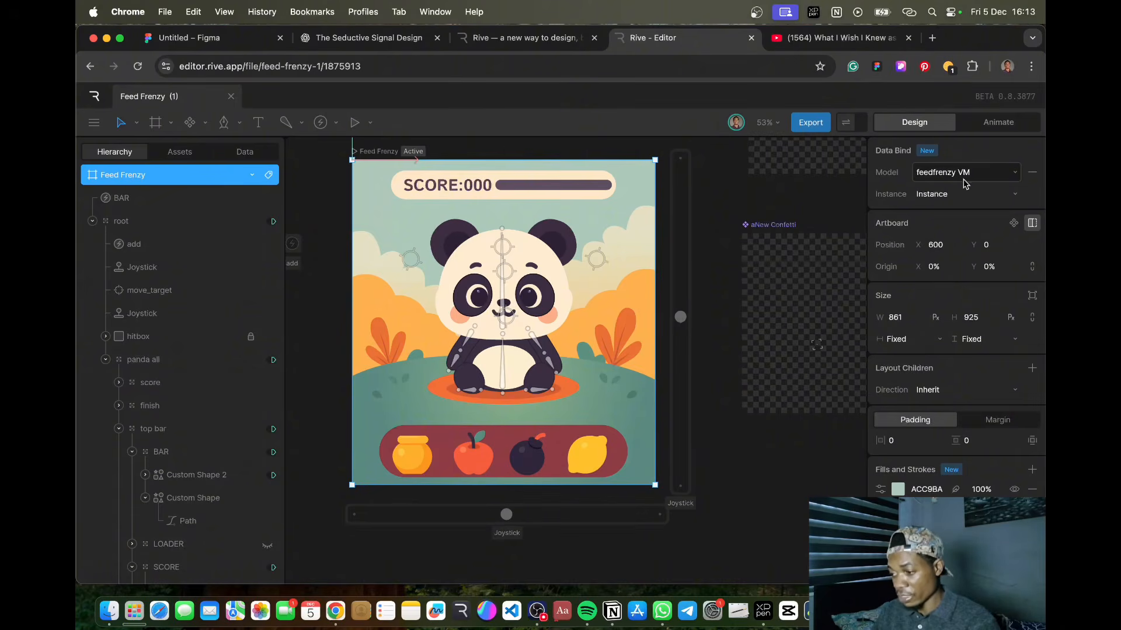
# Examine the num number property of the feedfrenzy VM view model.
pyautogui.click(243, 152)
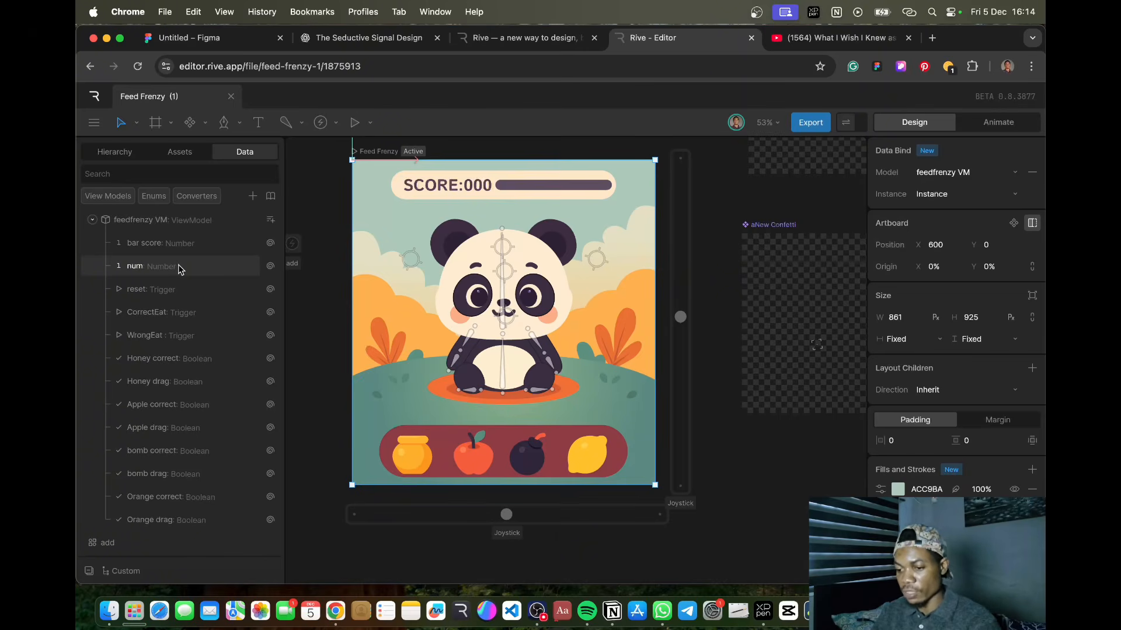
pyautogui.click(156, 265)
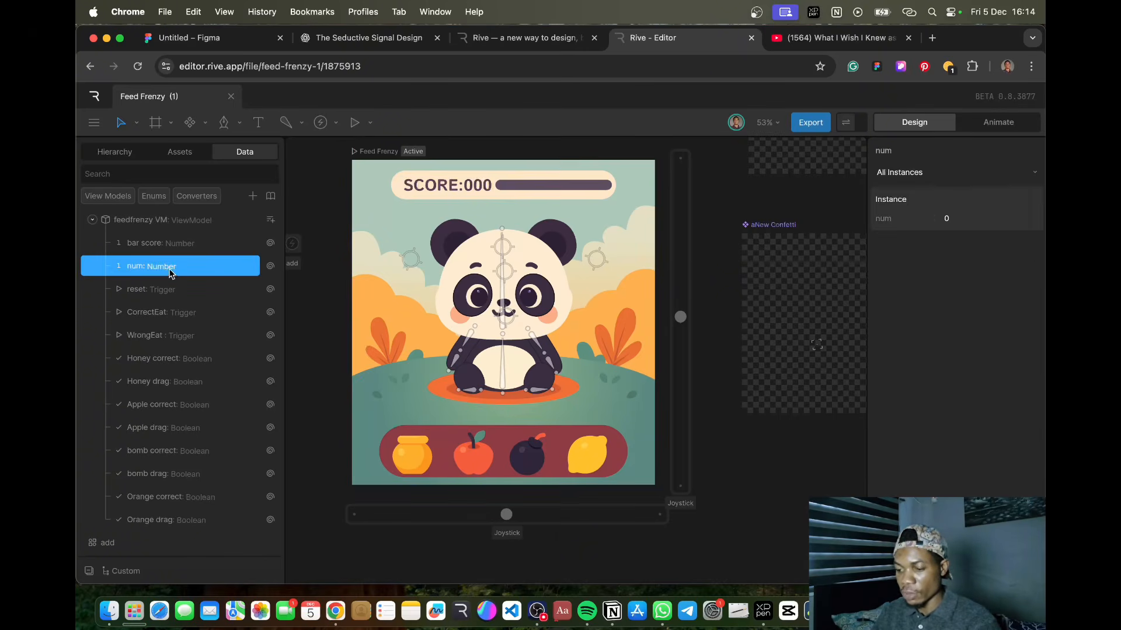
# Review the data binding of Run 1 under Text 2 in the SCORE group, and return to the file's view model data.
pyautogui.click(119, 154)
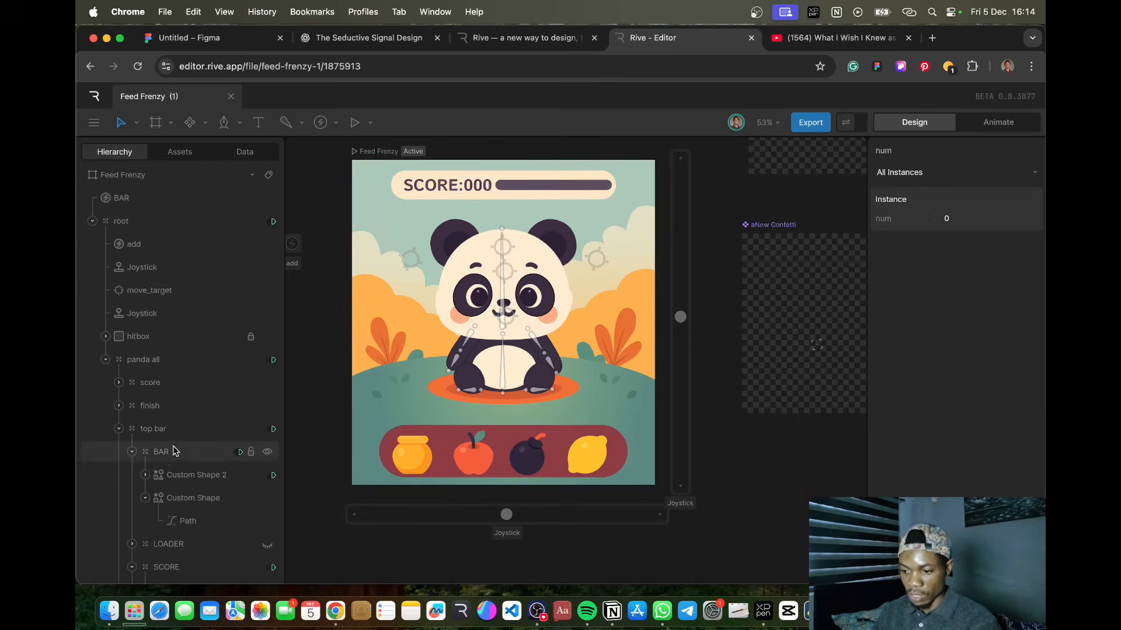
pyautogui.scroll(-4, 185, 519)
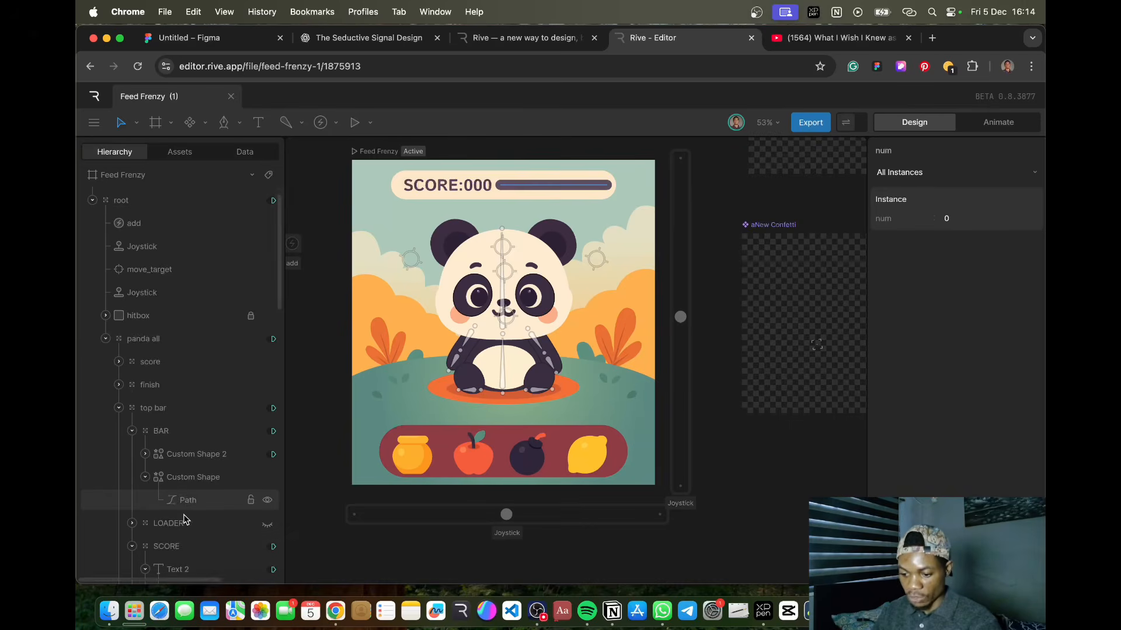
pyautogui.click(186, 513)
pyautogui.click(199, 510)
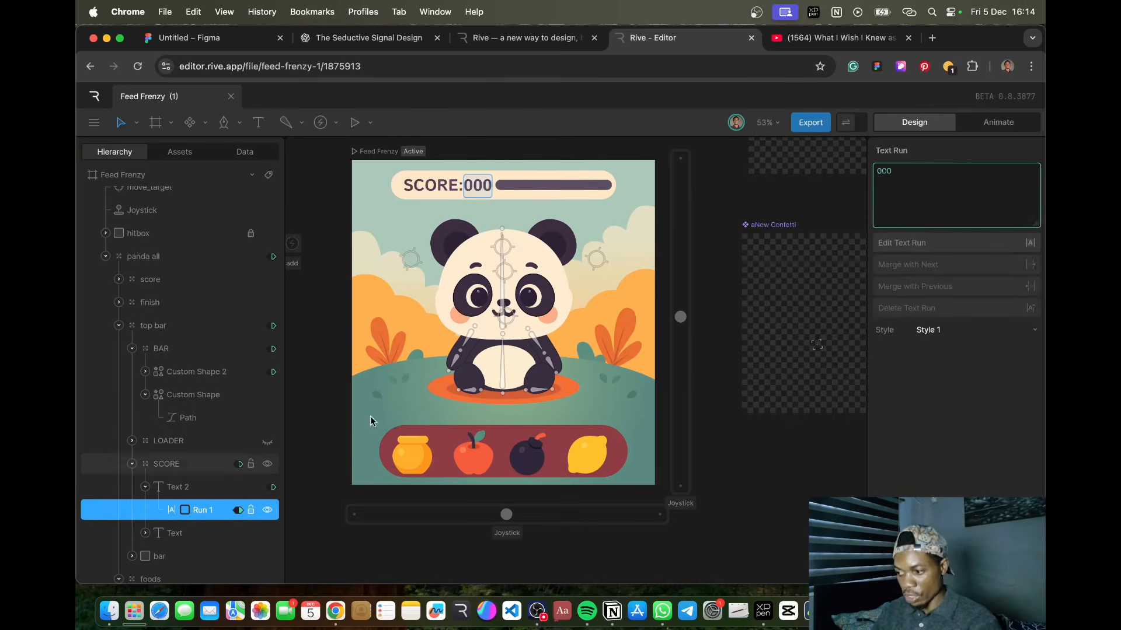
pyautogui.rightClick(918, 194)
pyautogui.click(937, 204)
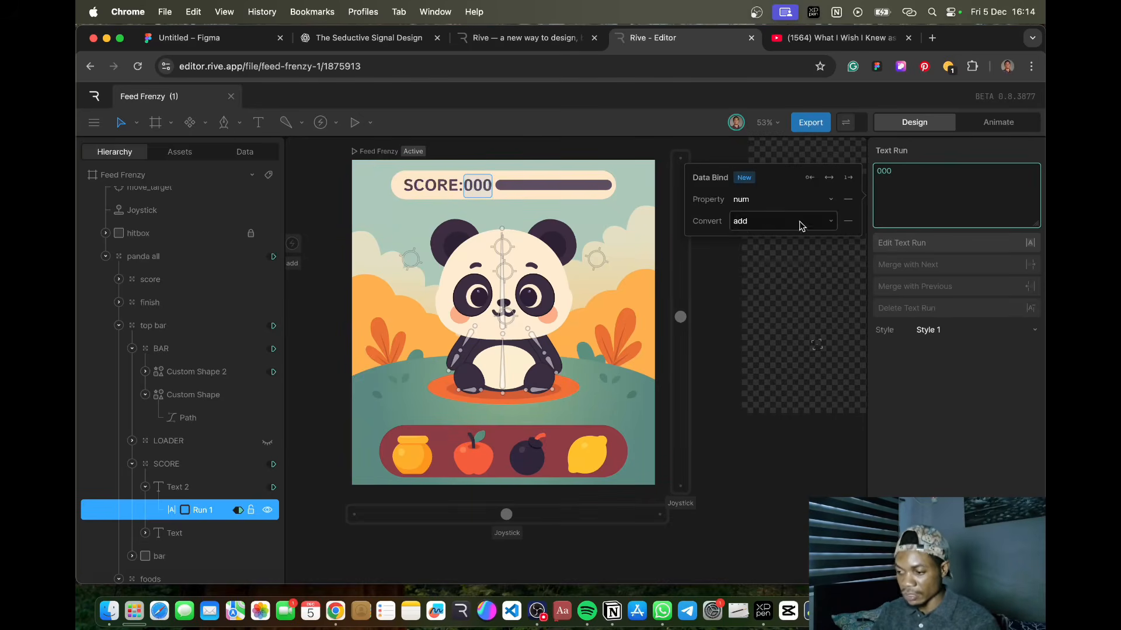
pyautogui.click(244, 153)
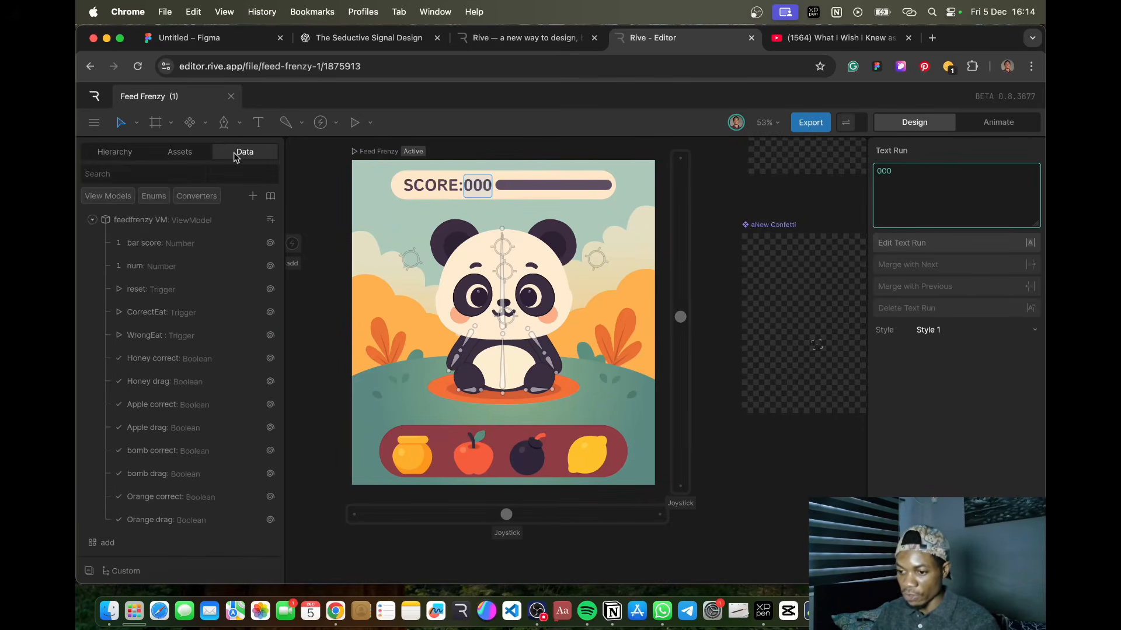
# Browse the converter types that can be added to the file, including the list, string and numeric groups.
pyautogui.click(253, 196)
pyautogui.moveTo(283, 272)
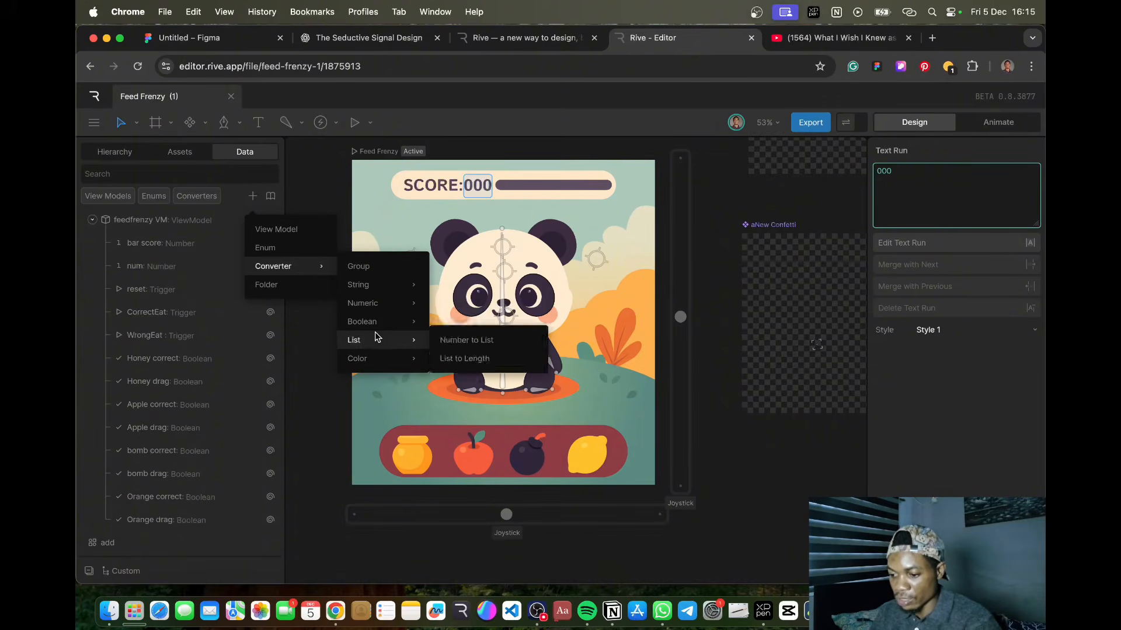
pyautogui.moveTo(387, 307)
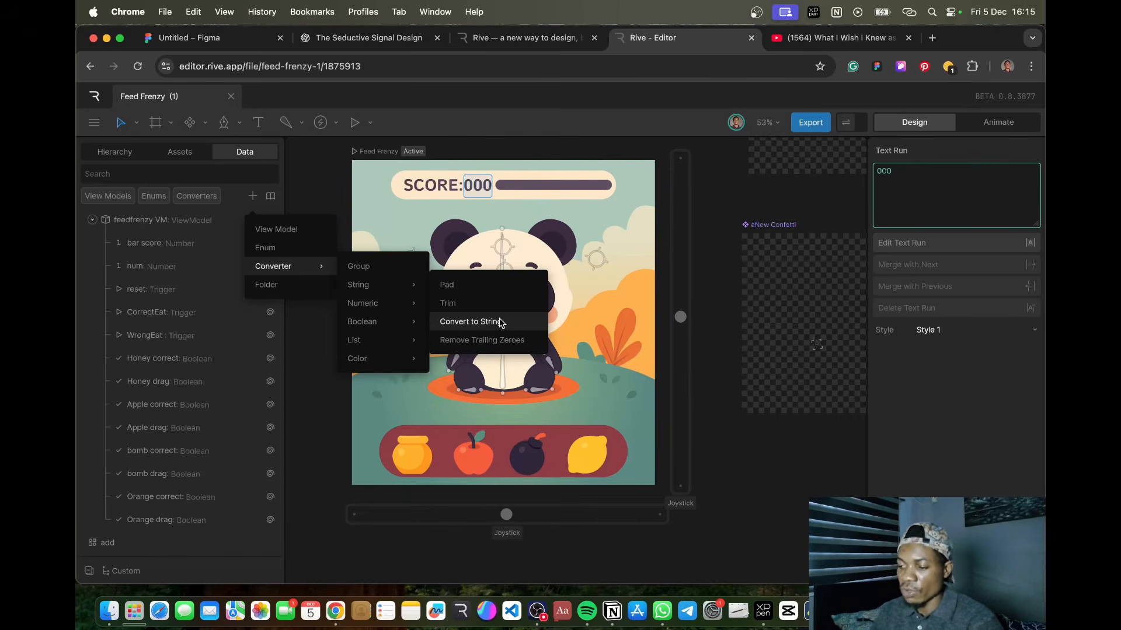
pyautogui.moveTo(426, 329)
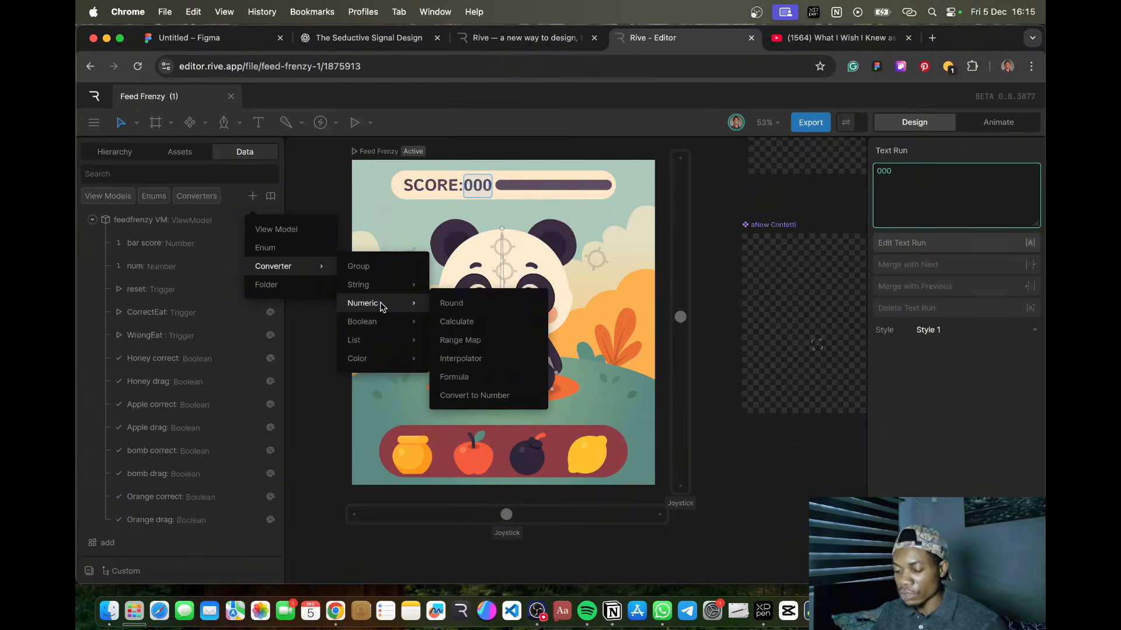
# Review the feedfrenzy VM view model's instance and look through the file's existing converters.
pyautogui.click(189, 225)
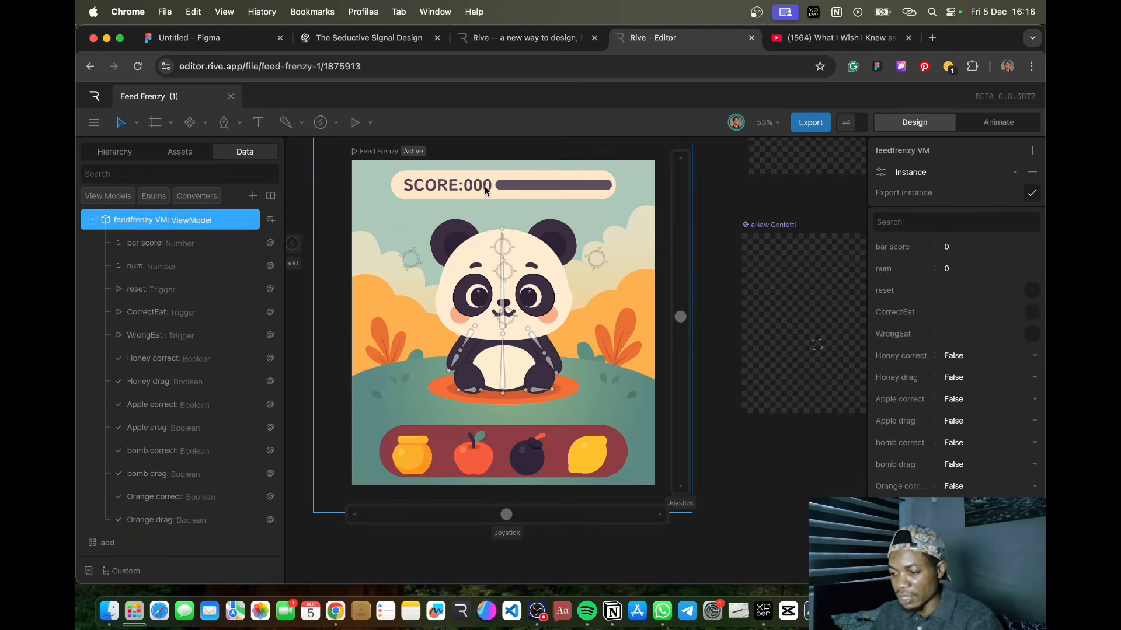
pyautogui.scroll(-5, 187, 342)
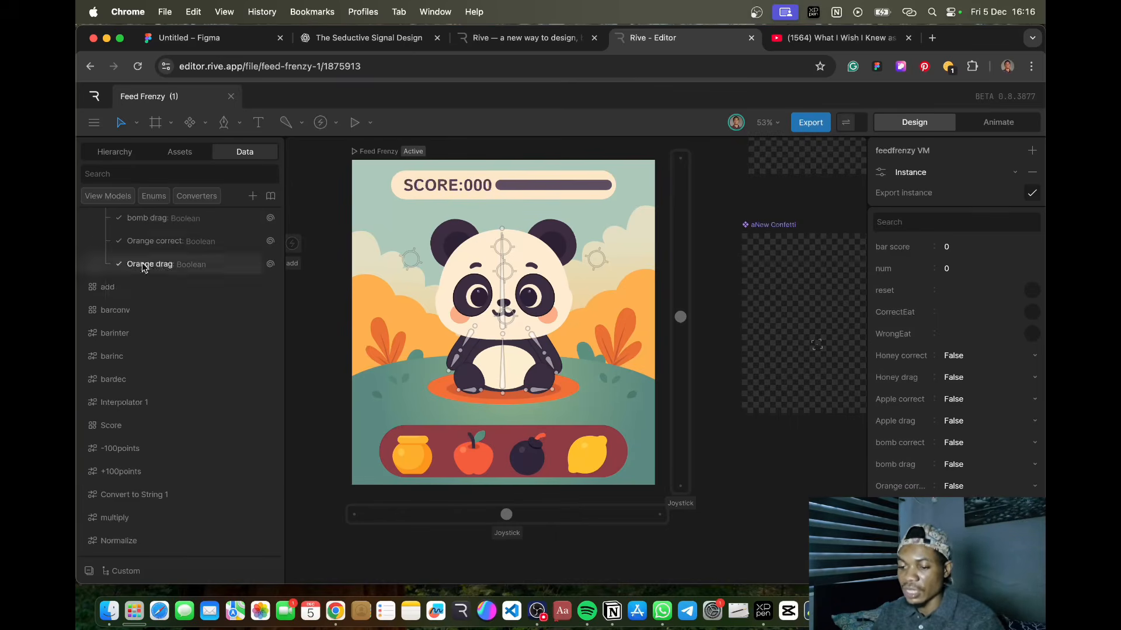
pyautogui.scroll(5, 142, 260)
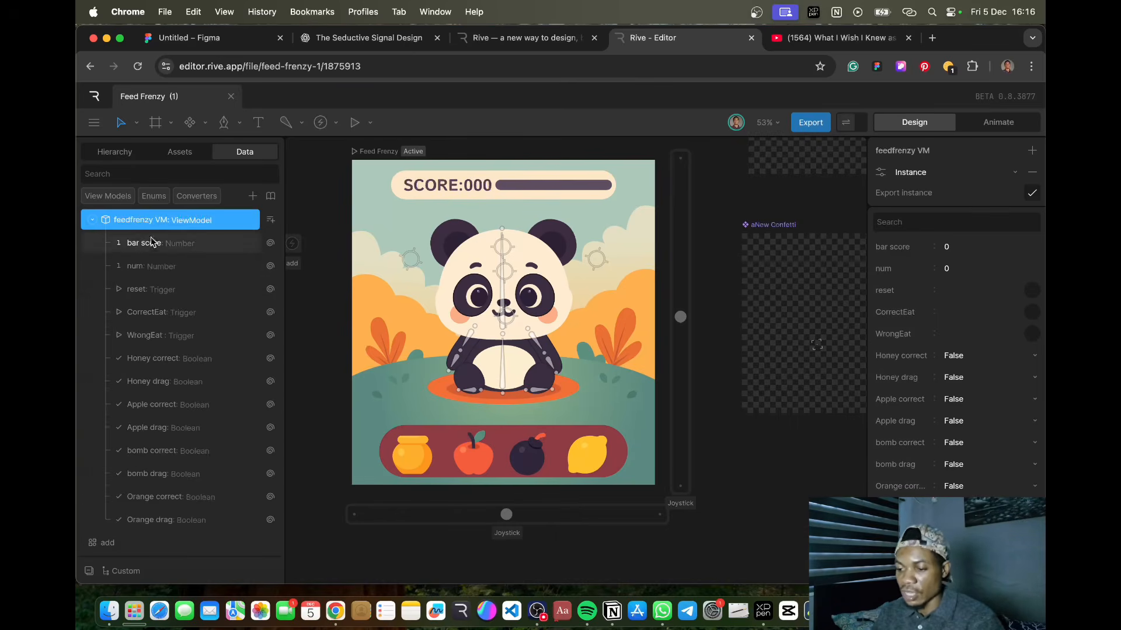
# Examine the destination hitbox listener's num action with the +100points converter, and test it by feeding the panda the lemon in playback.
pyautogui.click(995, 123)
pyautogui.scroll(-3, 333, 543)
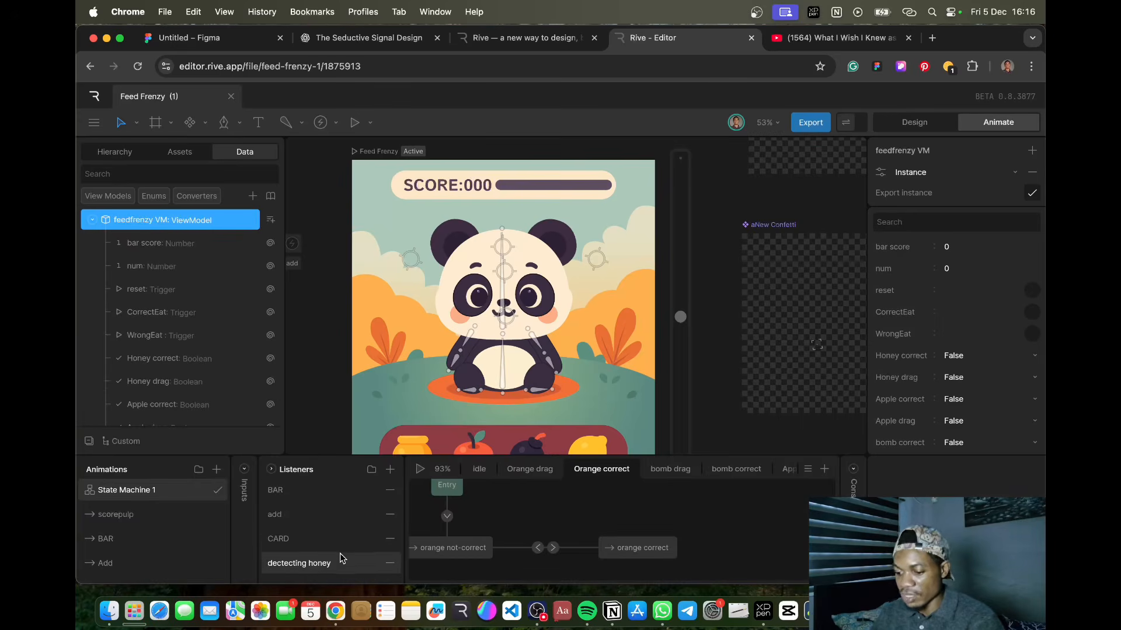
pyautogui.click(343, 552)
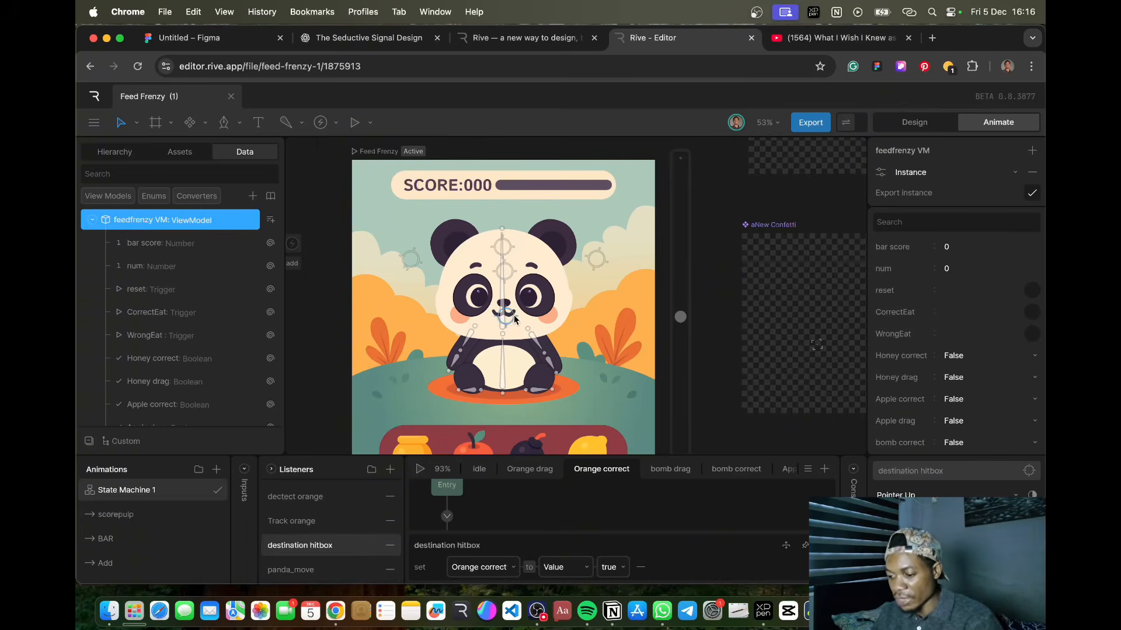
pyautogui.scroll(-1, 476, 568)
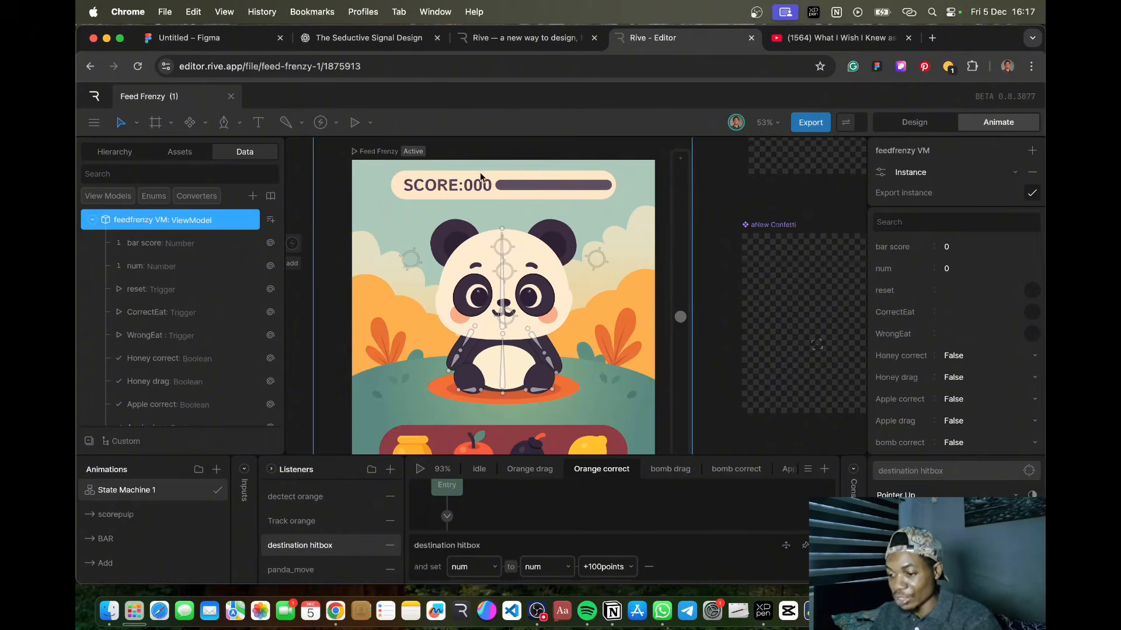
pyautogui.press('space')
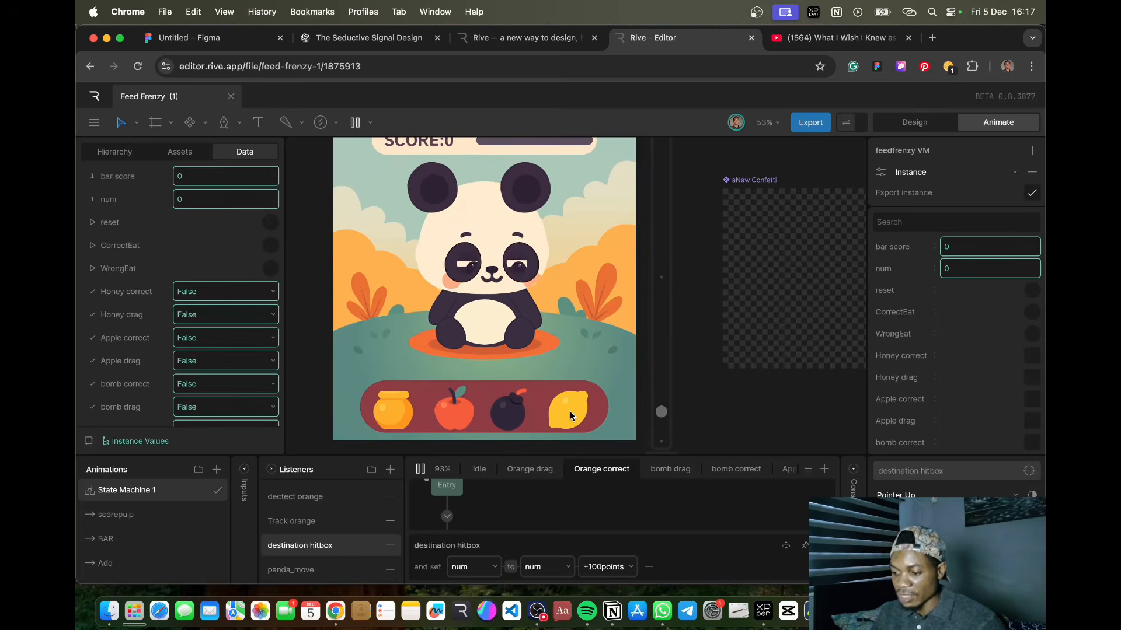
pyautogui.moveTo(569, 411); pyautogui.dragTo(481, 257)
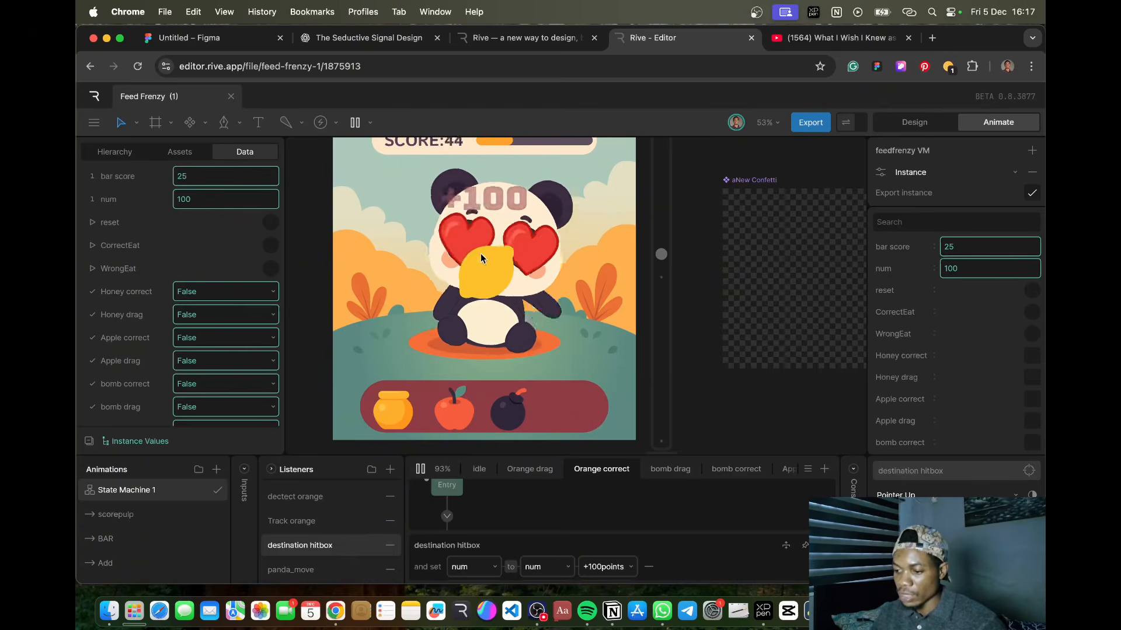
# Inspect the calculations of the +100points and -100points converters, and play the state machine to feed the panda the bomb.
pyautogui.scroll(2, 461, 236)
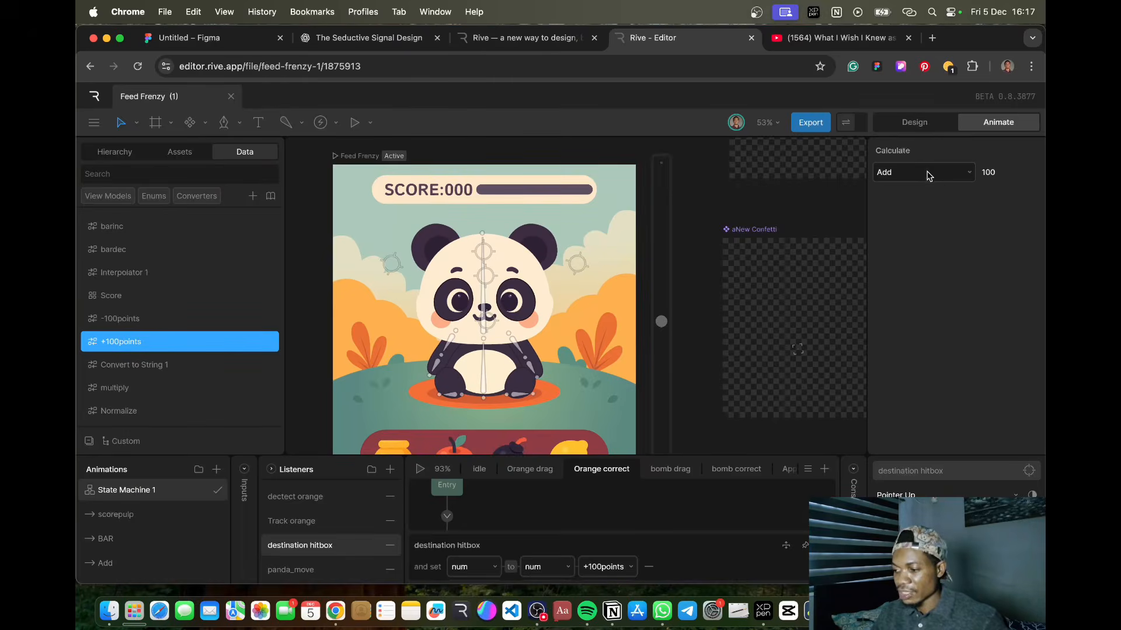
pyautogui.click(121, 320)
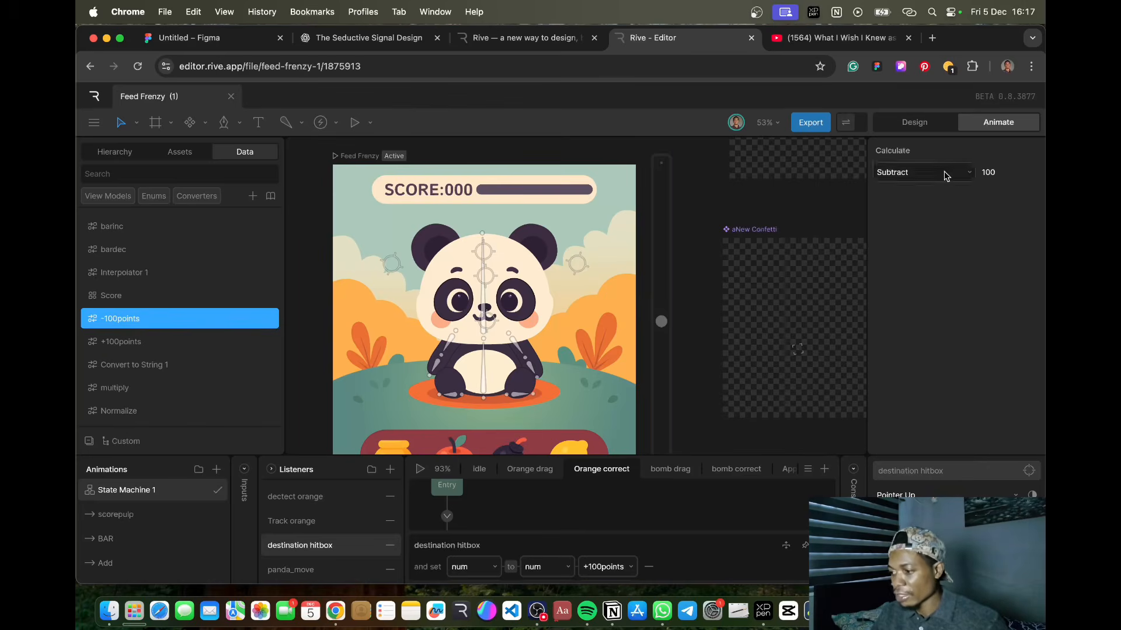
pyautogui.scroll(-2, 474, 414)
pyautogui.click(421, 469)
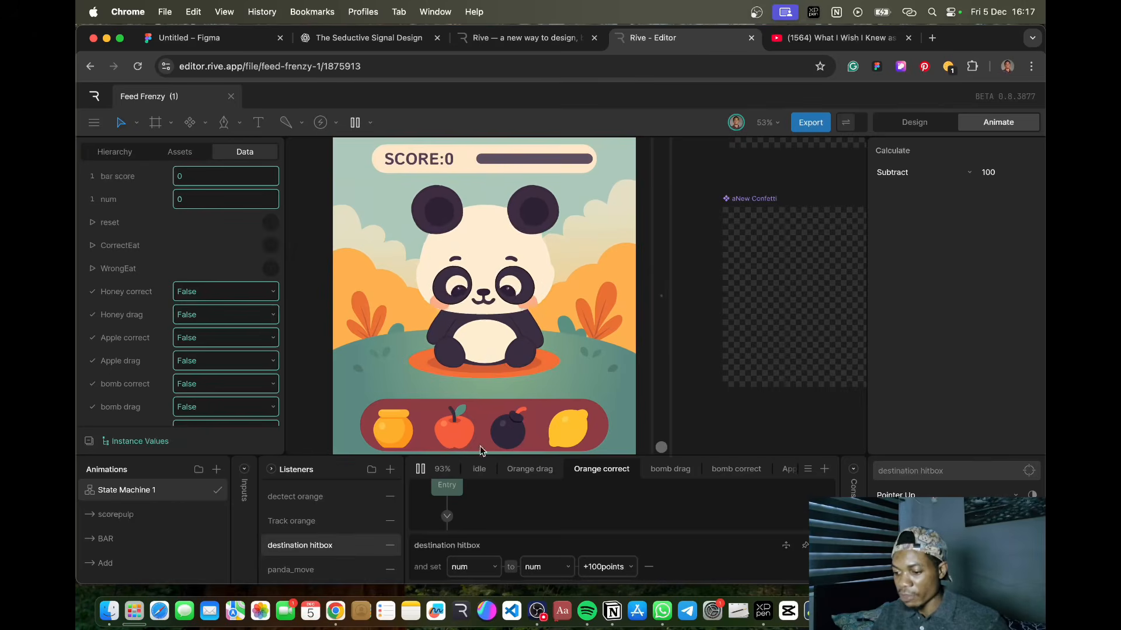
pyautogui.moveTo(517, 434); pyautogui.dragTo(488, 279)
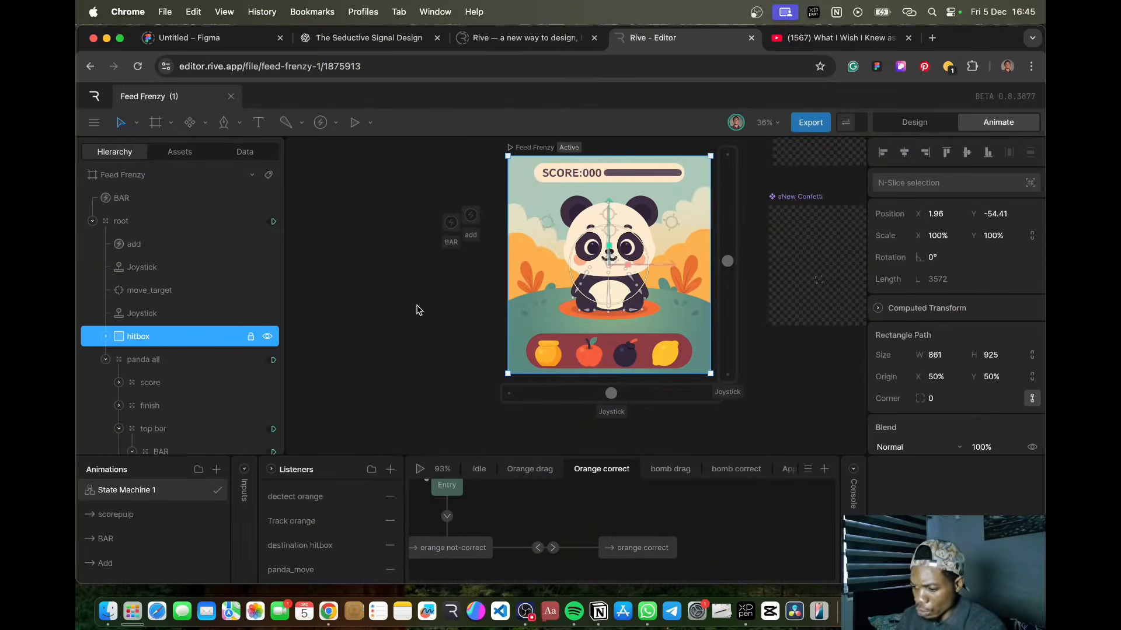
# Play the state machine and feed the panda the honey, apple, bomb and lemon one after another.
pyautogui.click(418, 469)
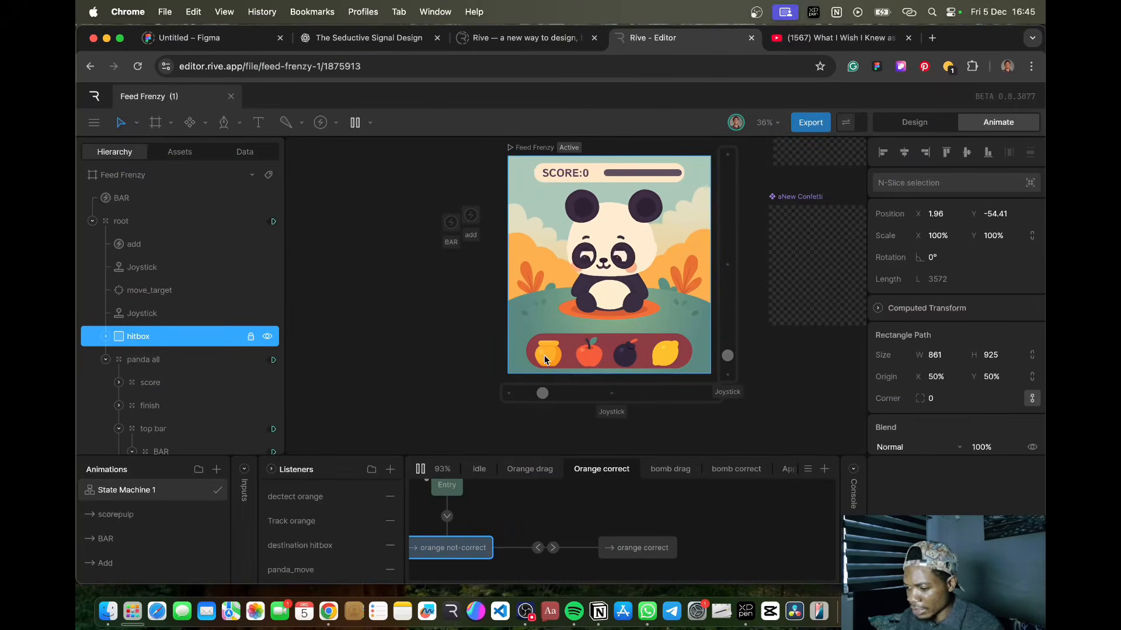
pyautogui.moveTo(542, 358); pyautogui.dragTo(613, 258)
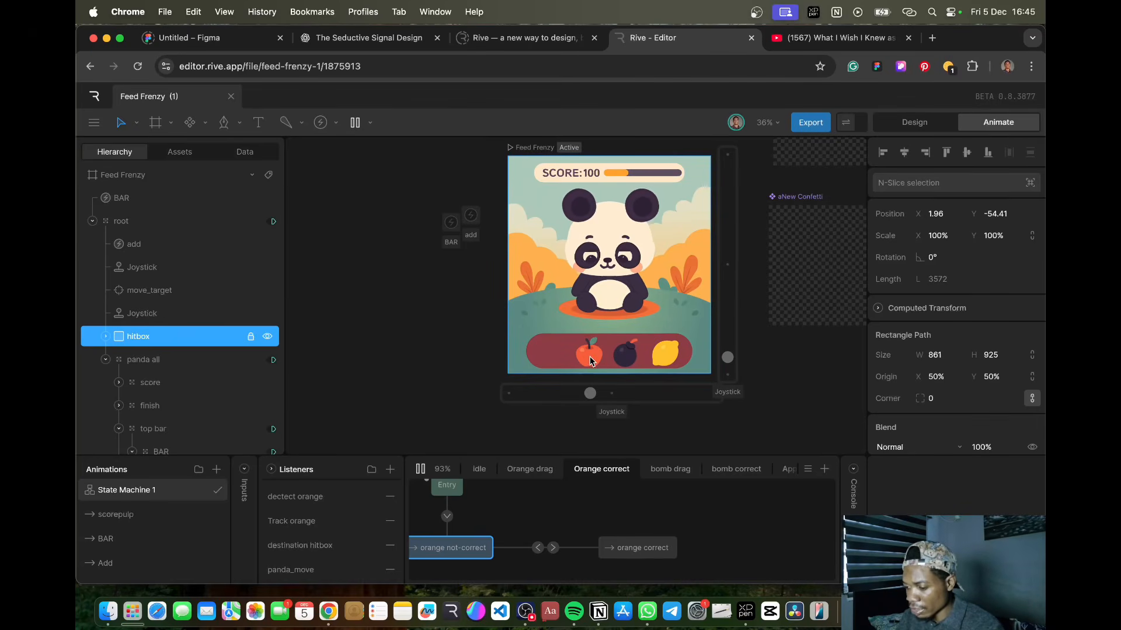
pyautogui.moveTo(590, 360); pyautogui.dragTo(612, 253)
pyautogui.moveTo(628, 360); pyautogui.dragTo(625, 266)
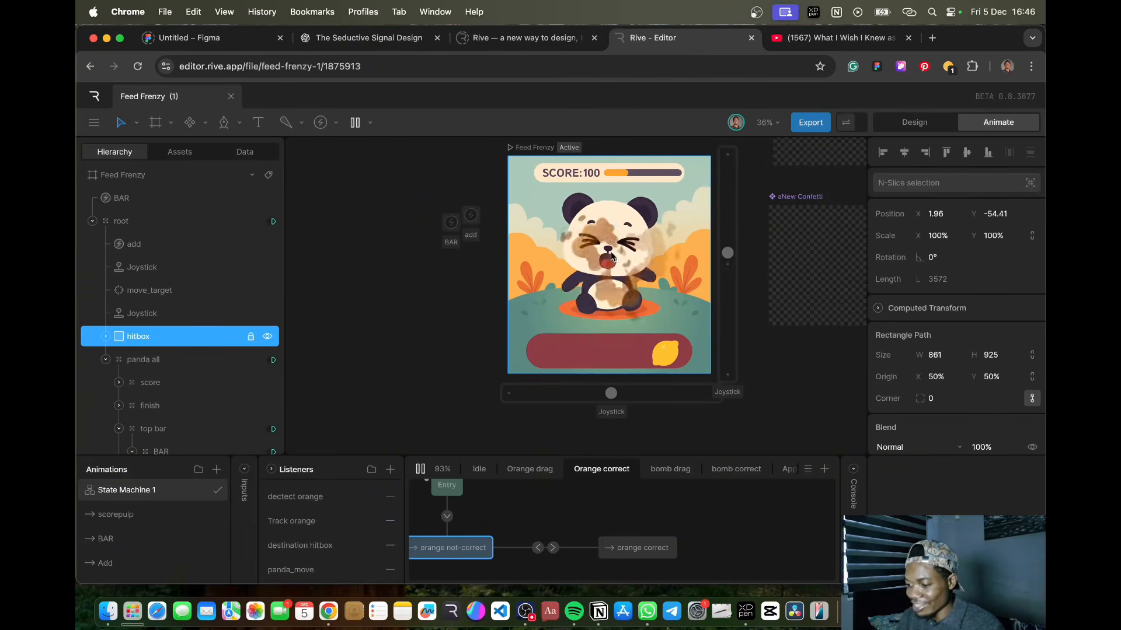
pyautogui.moveTo(665, 352); pyautogui.dragTo(607, 254)
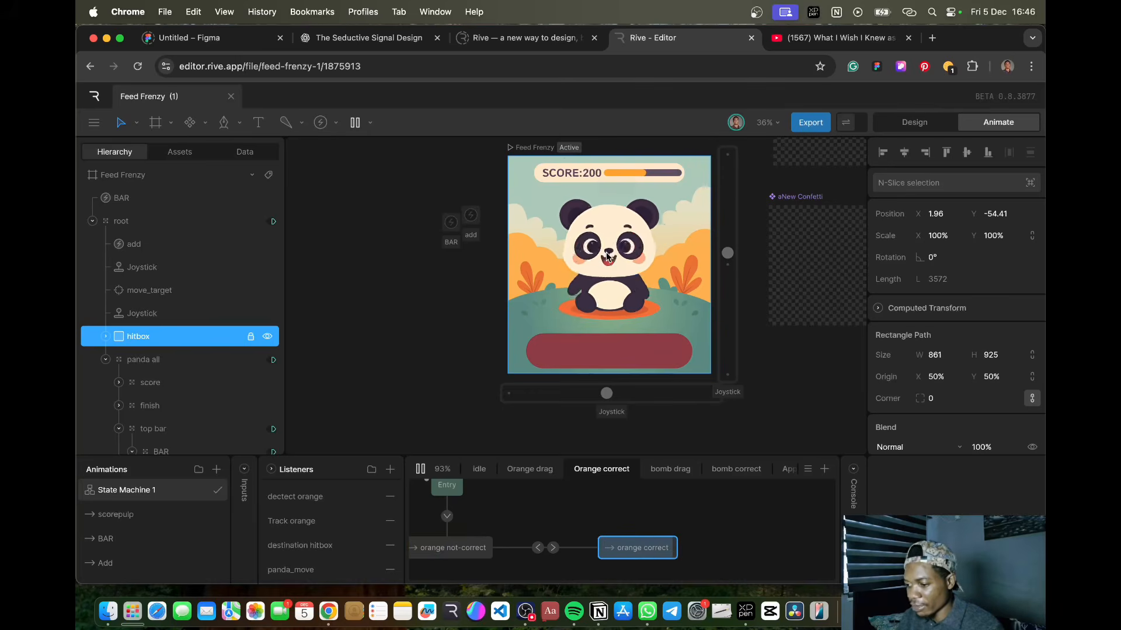